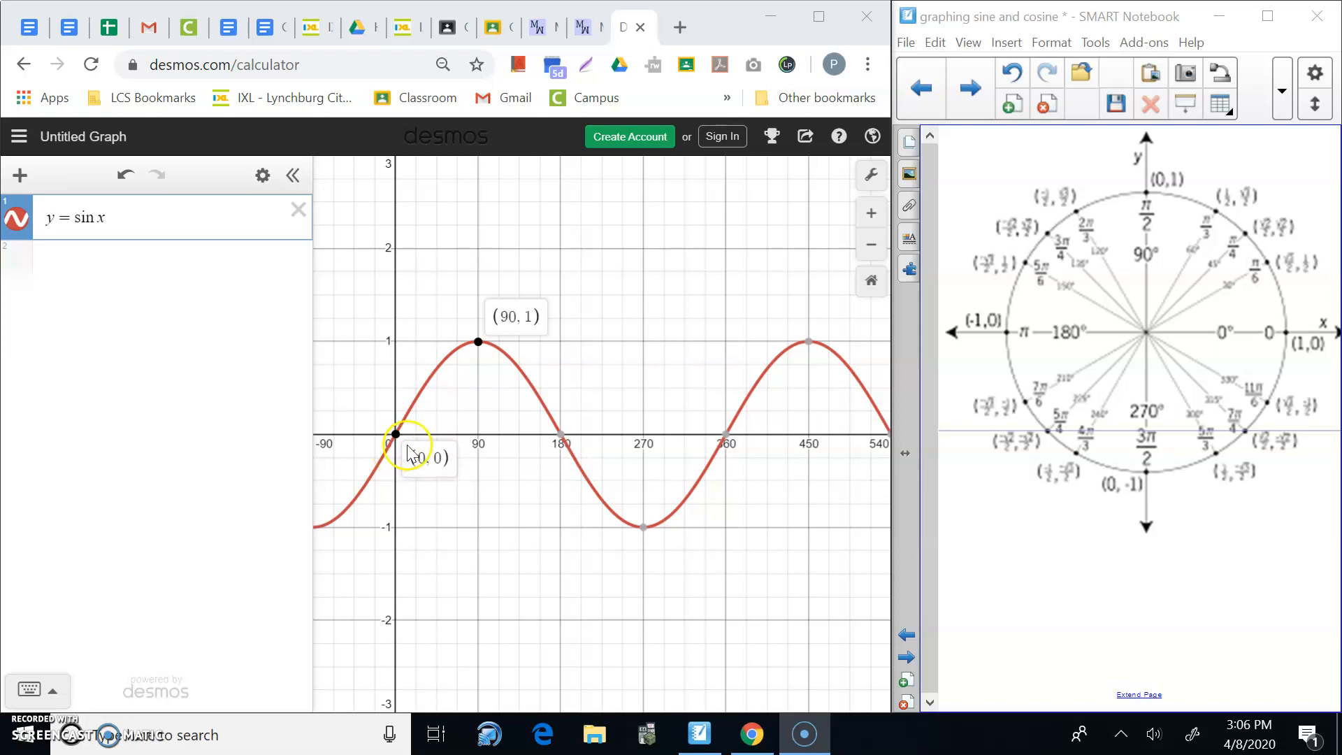
# Pin coordinate labels at (0, 0) and (90, 1) on the y = sin x curve in degrees.
pyautogui.moveTo(559, 448)
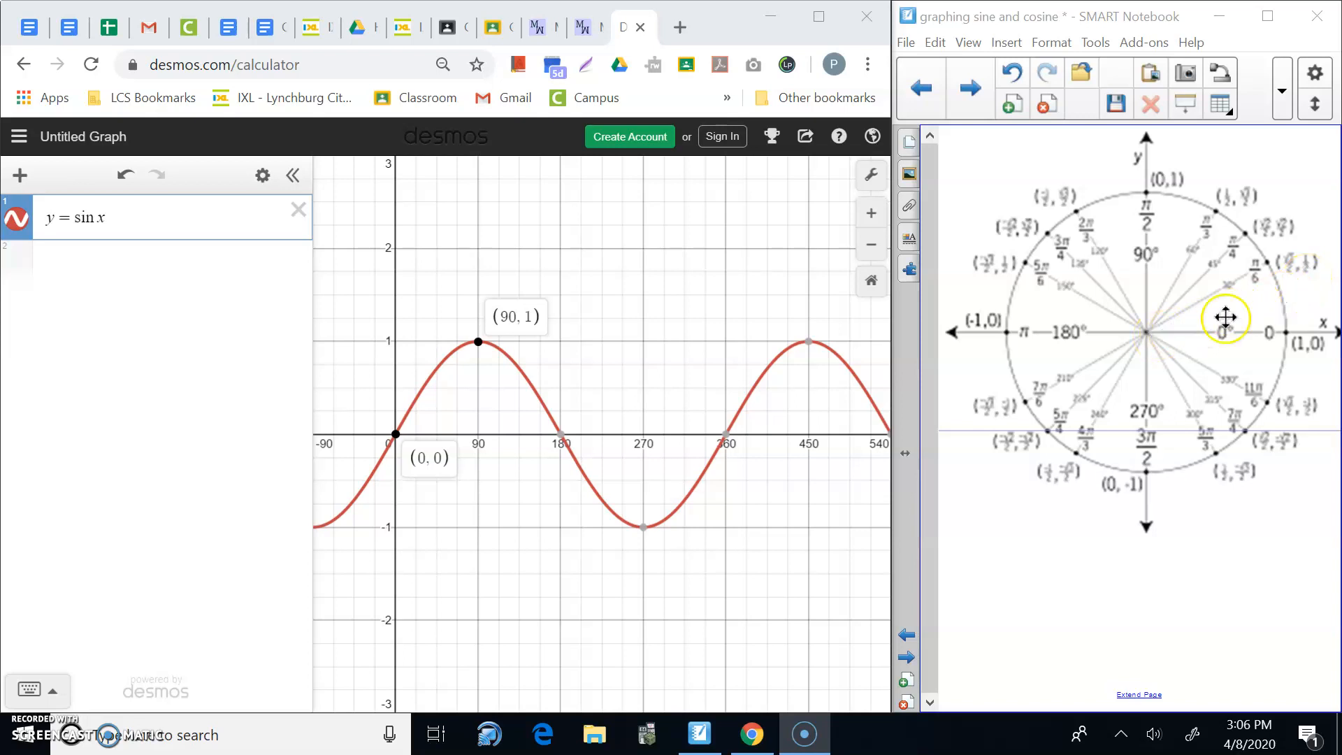
pyautogui.click(1267, 310)
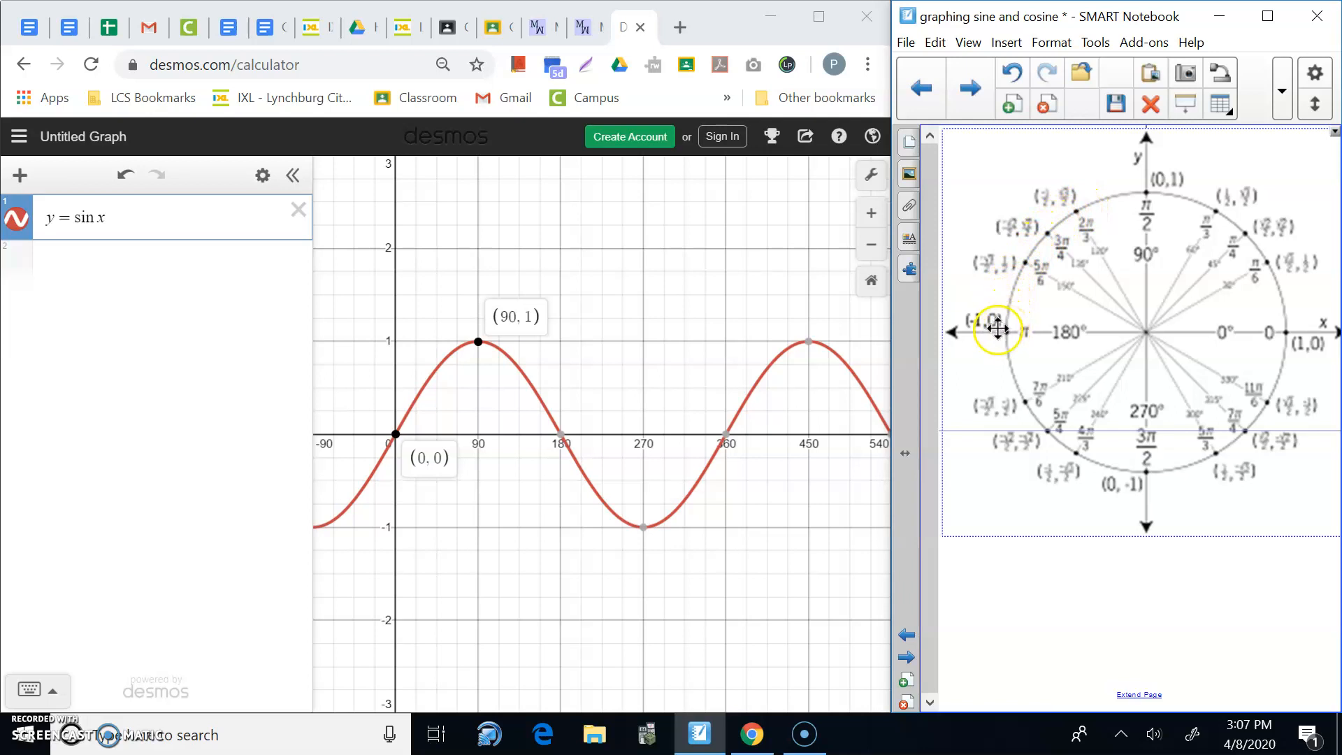
# Pin the (180, 0), (270, -1) and (360, 0) labels, then go full-screen with labels cleared.
pyautogui.click(562, 436)
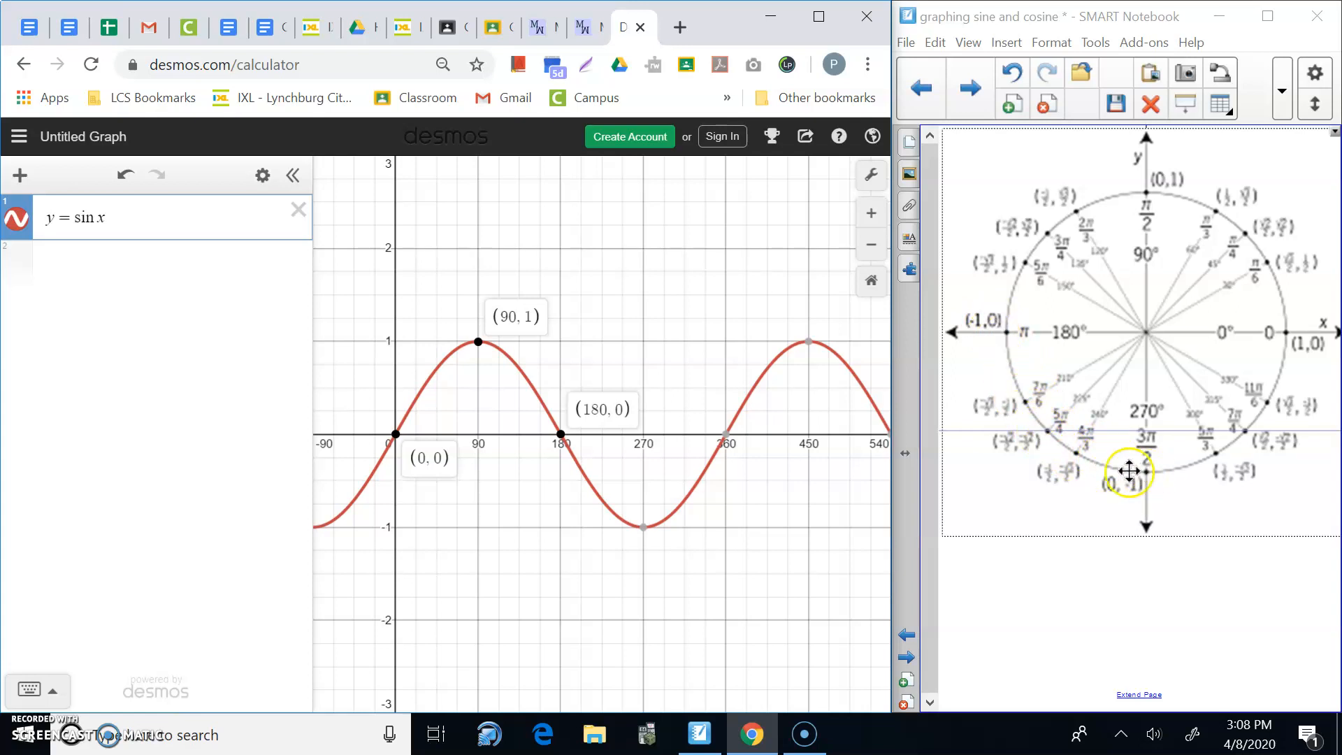
pyautogui.moveTo(643, 531)
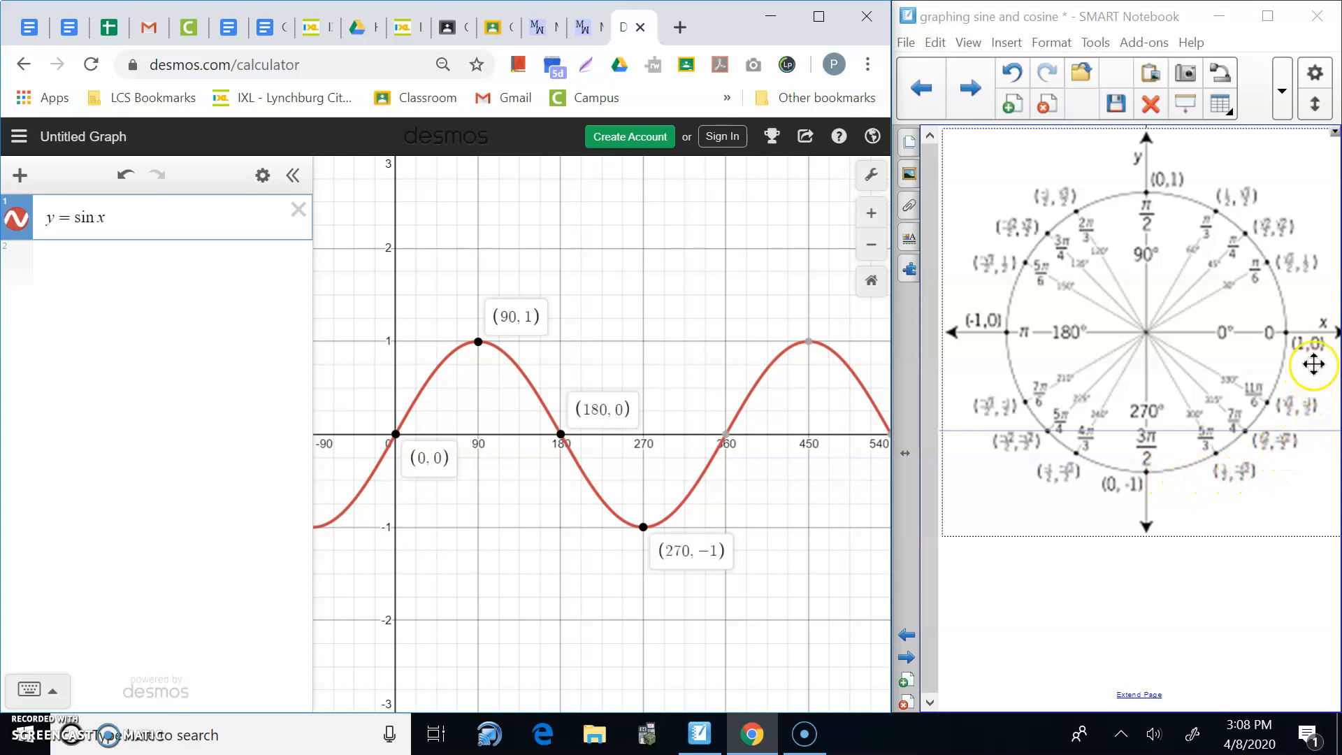
pyautogui.click(725, 435)
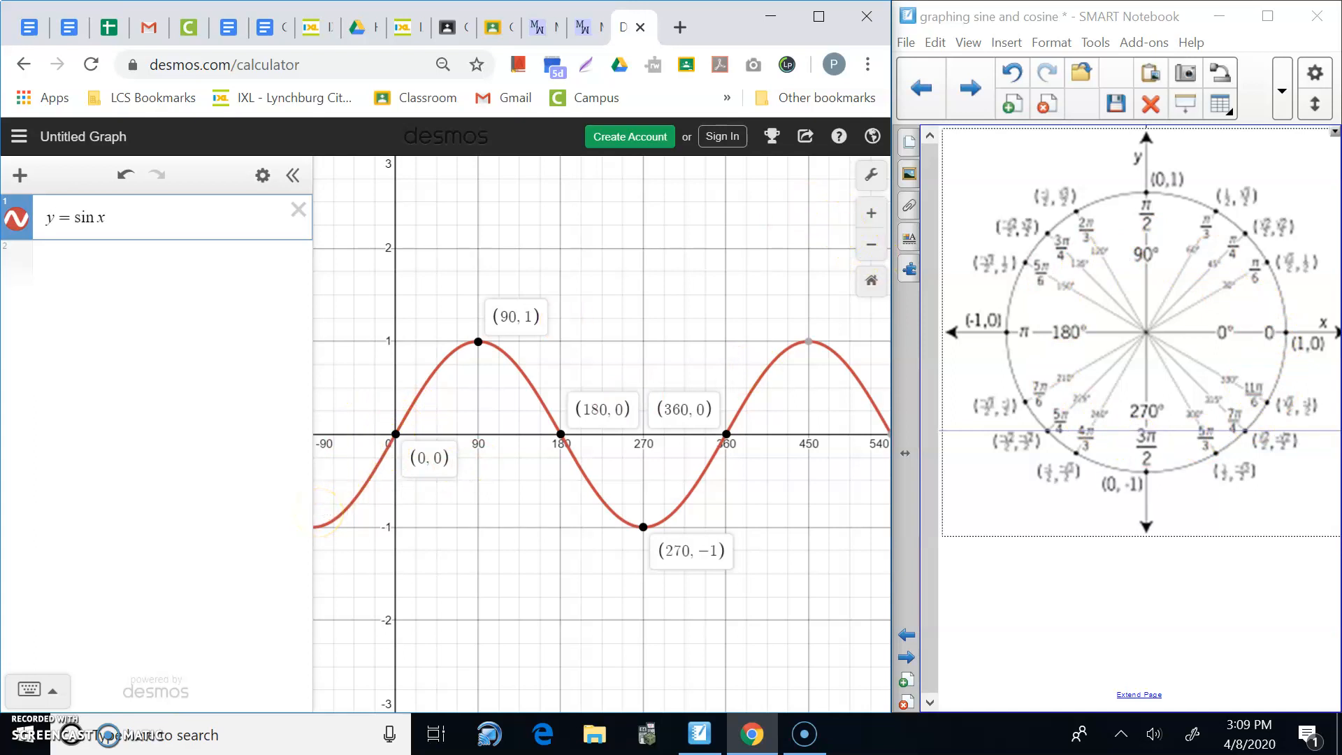
pyautogui.click(819, 16)
pyautogui.click(998, 446)
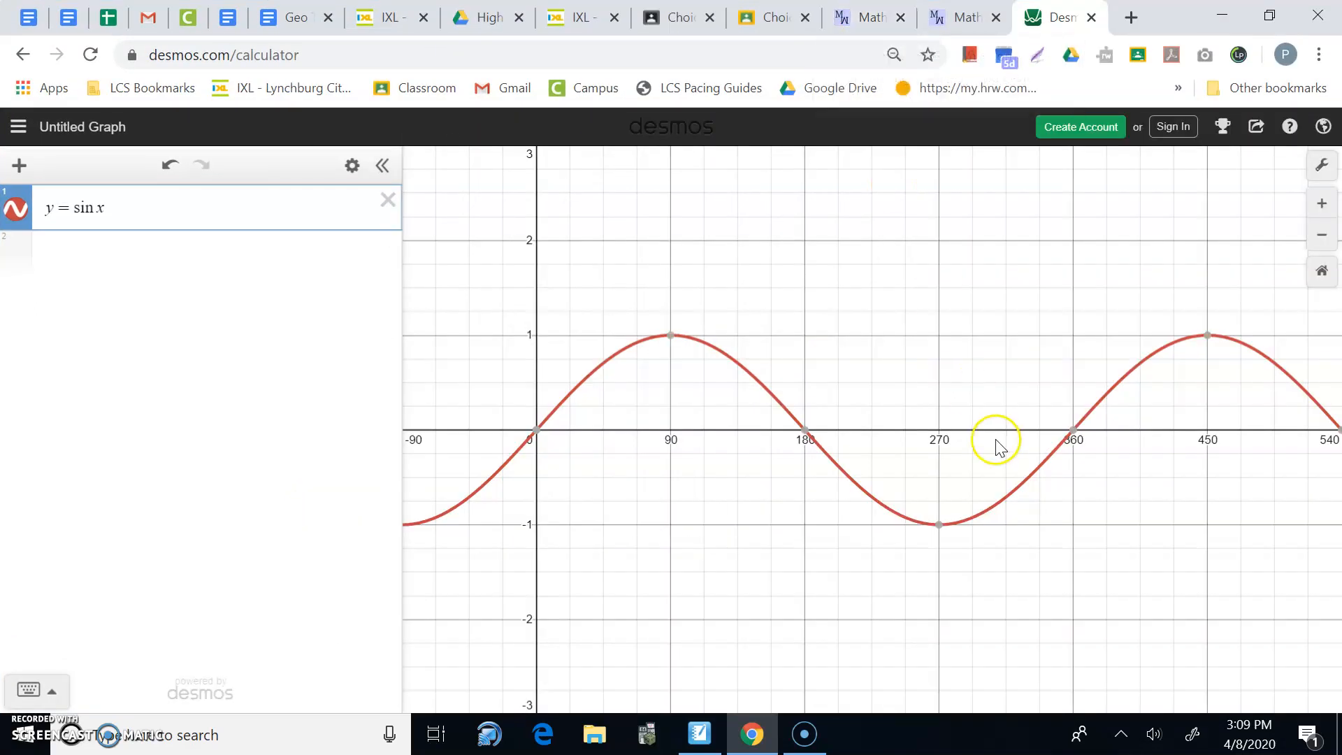
# Zoom out to show several periods and change the expression from sin x to y = cos x.
pyautogui.scroll(-1, 797, 523)
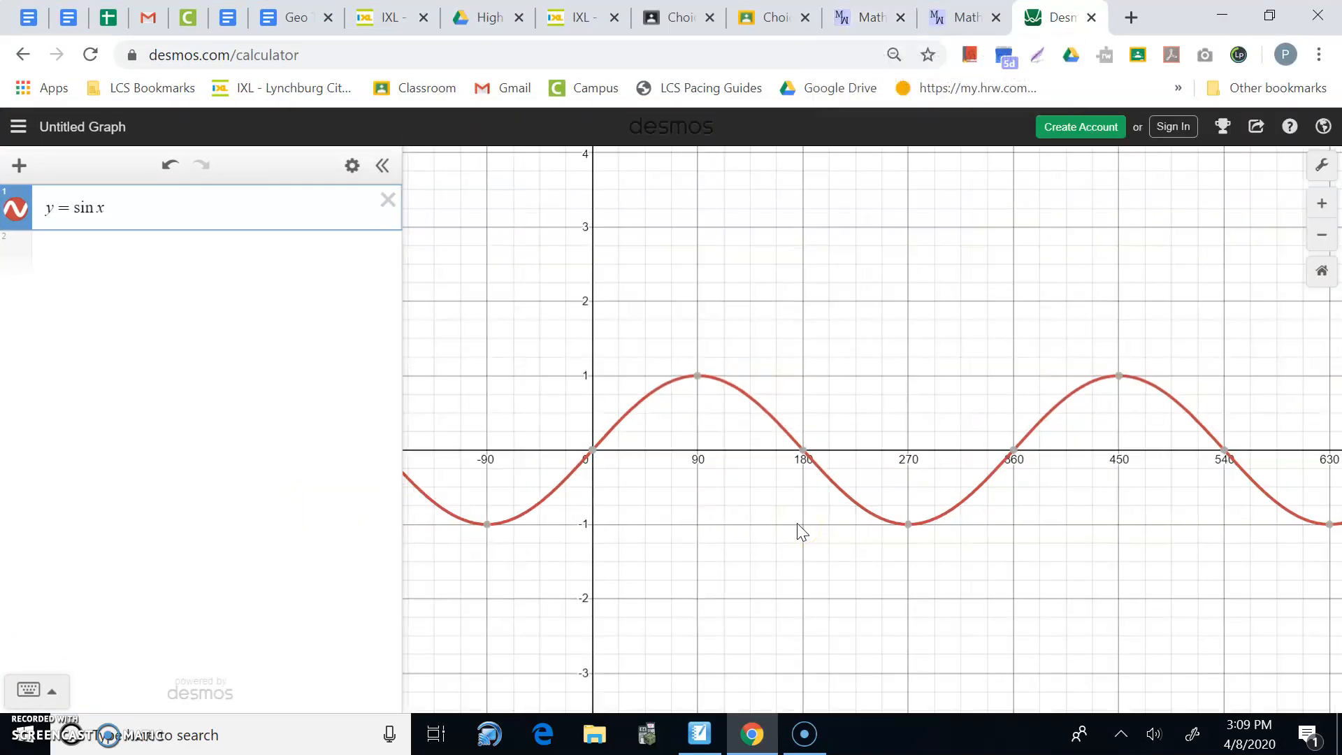
pyautogui.scroll(-1, 797, 523)
pyautogui.scroll(-1, 797, 523)
pyautogui.click(782, 524)
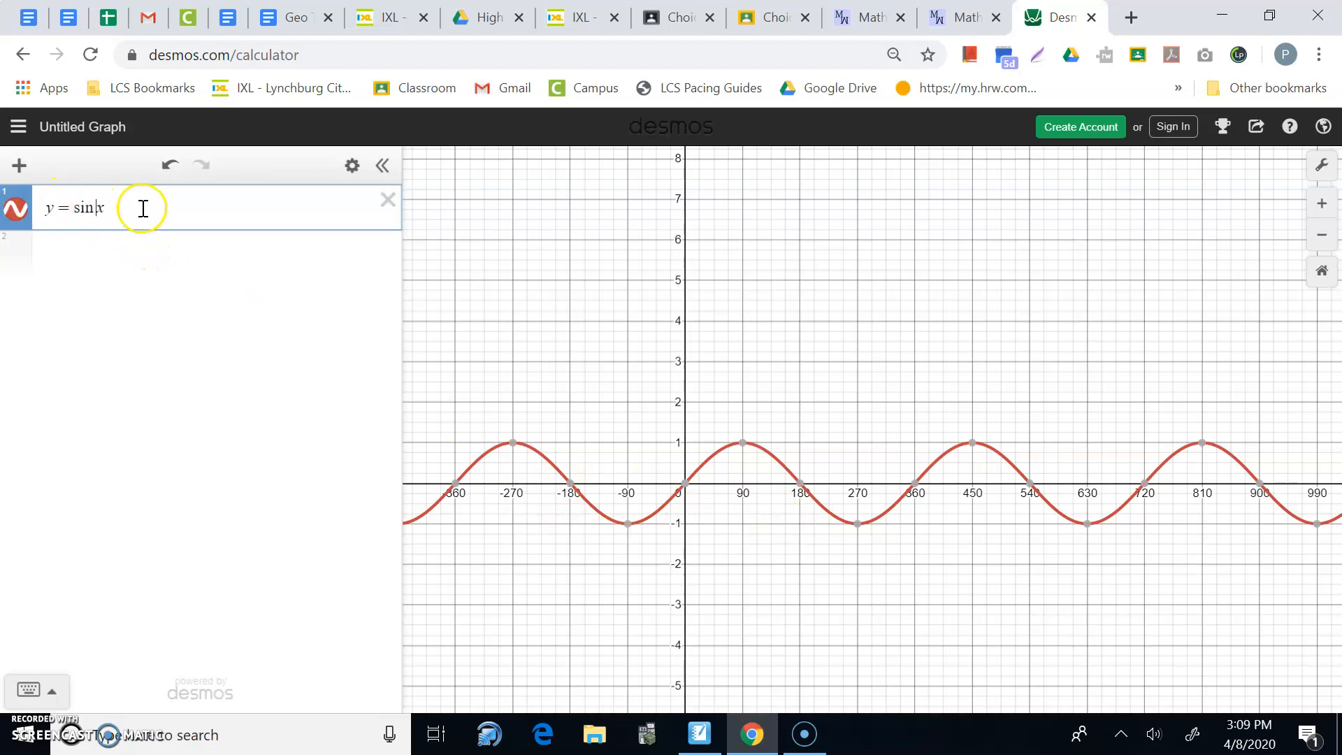
pyautogui.press('BackSpace')
pyautogui.press('BackSpace')
pyautogui.press('BackSpace')
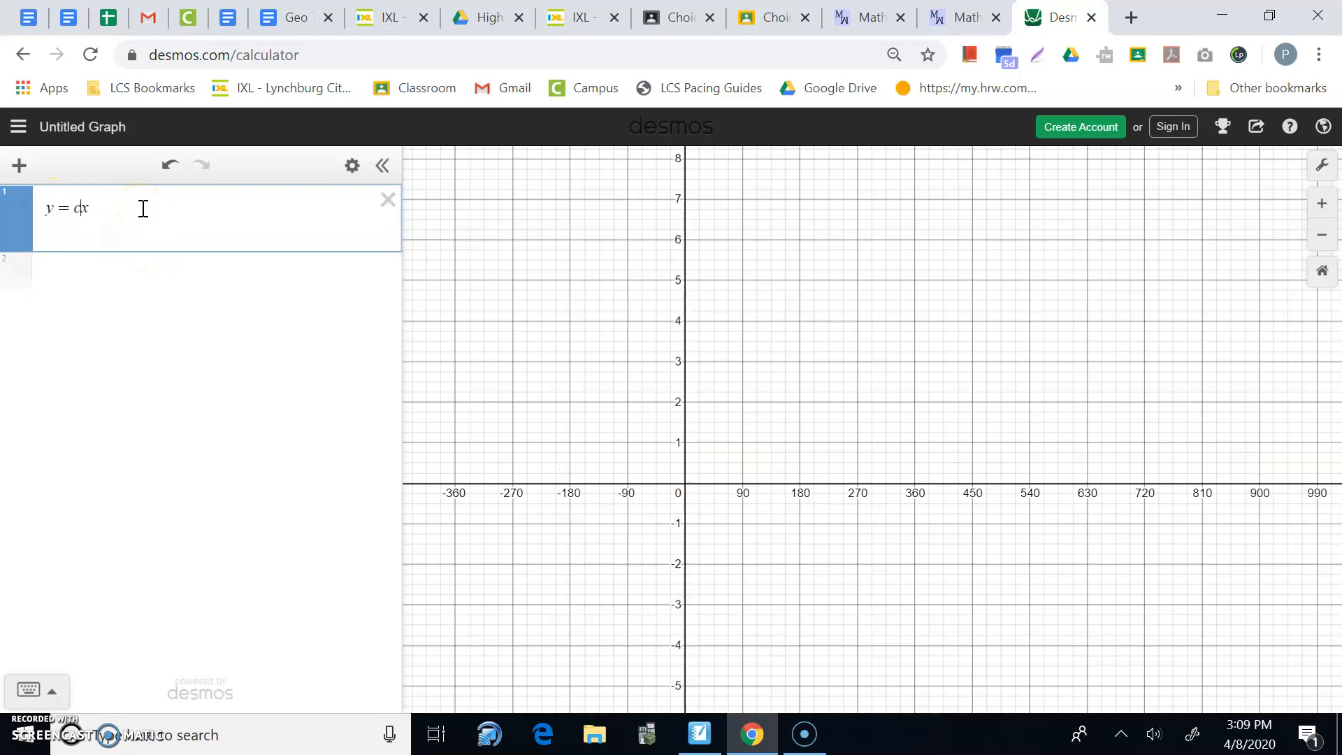
pyautogui.write('cos')
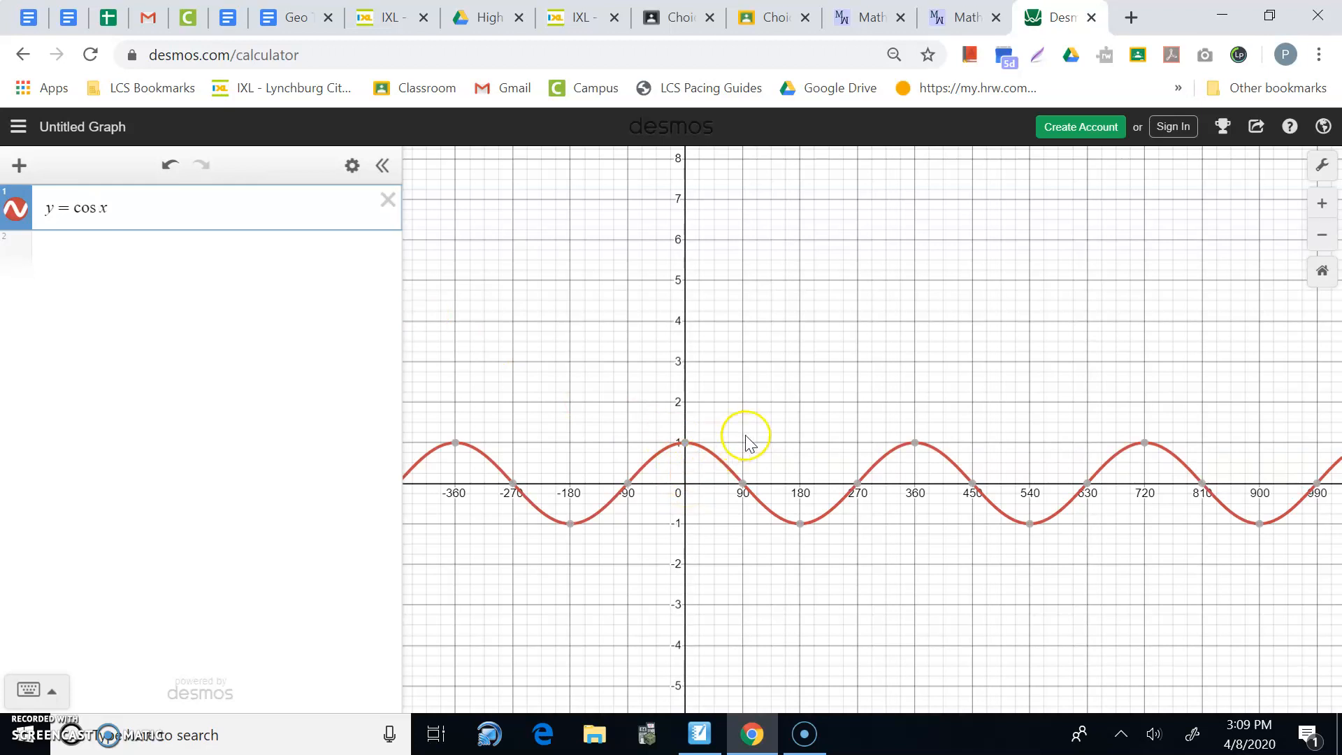
pyautogui.moveTo(687, 445)
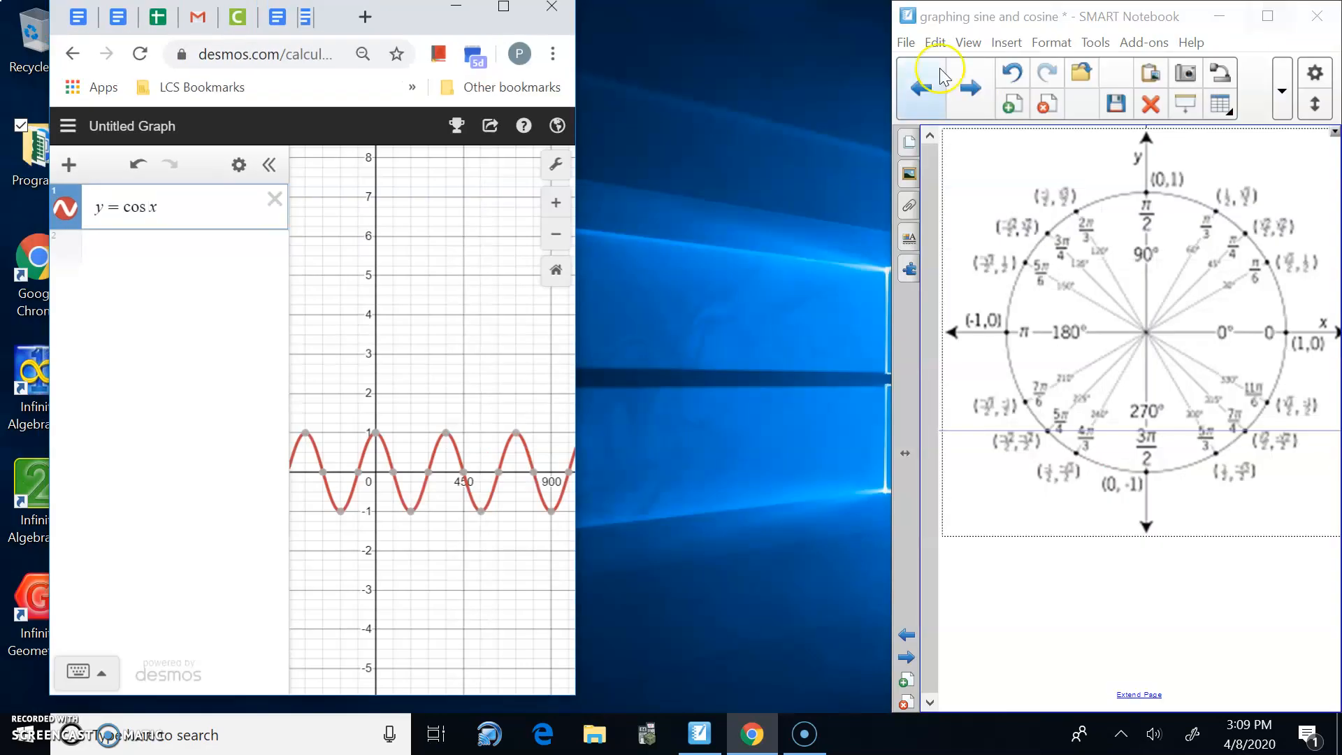
# Widen the Desmos window up to the SMART Notebook notes and show the cosine crossing at 90.
pyautogui.moveTo(575, 291); pyautogui.dragTo(893, 344)
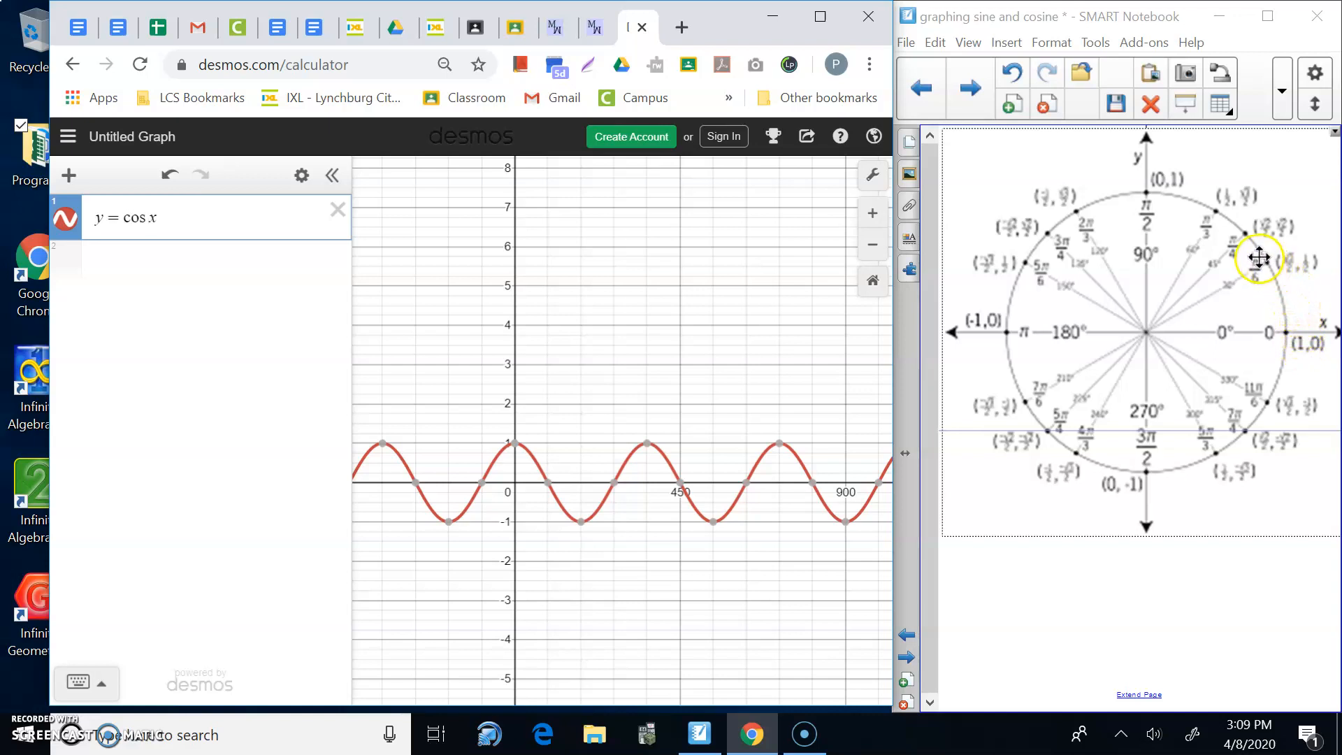
pyautogui.click(548, 482)
pyautogui.click(548, 483)
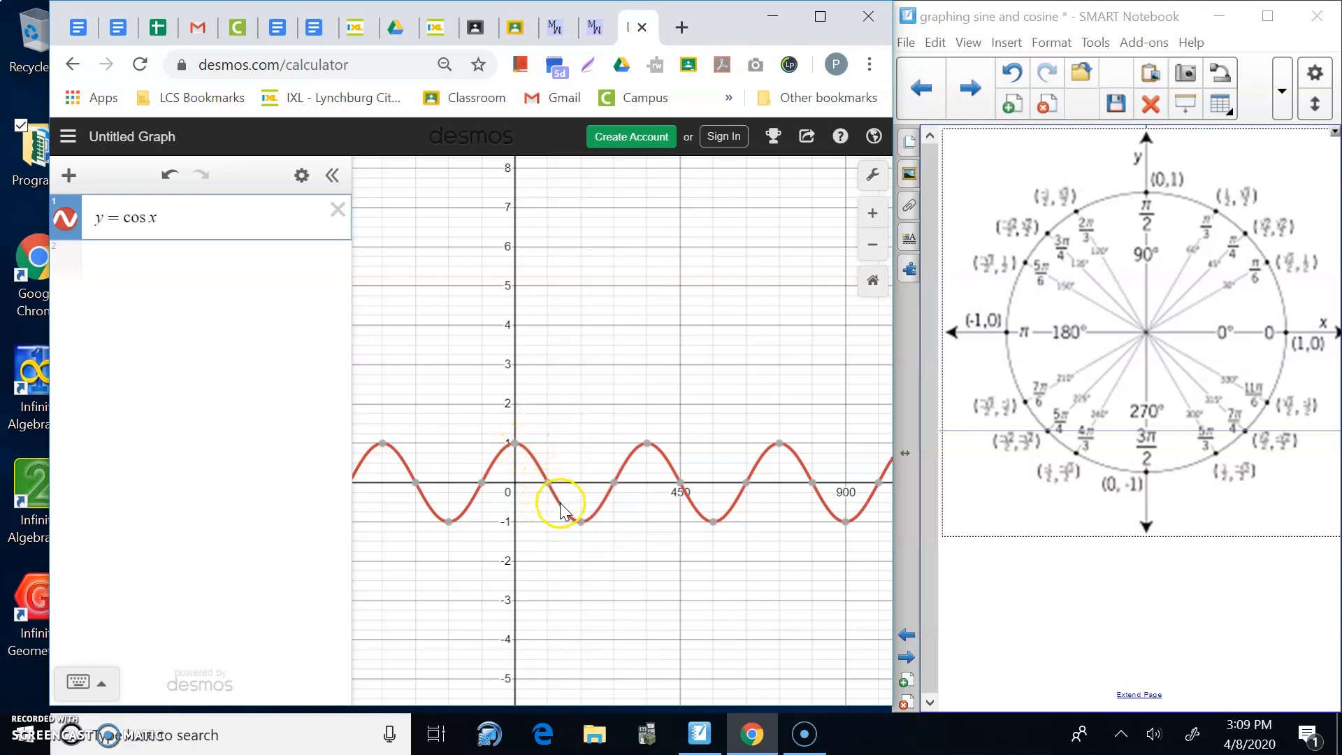
pyautogui.moveTo(580, 523)
# Change row 1 back to y = sin x and add y = cos x as a second expression.
pyautogui.press('Left')
pyautogui.press('BackSpace')
pyautogui.press('BackSpace')
pyautogui.press('BackSpace')
pyautogui.write('sin')
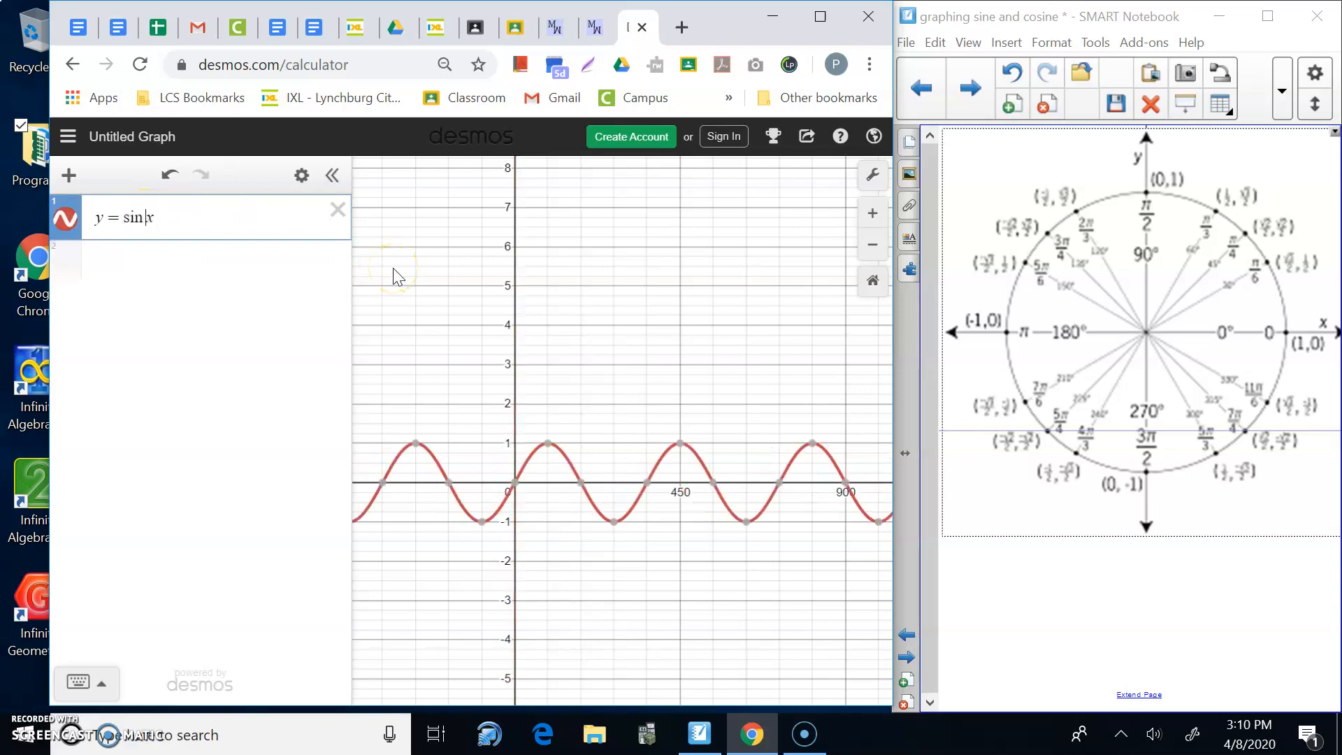
pyautogui.press('Return')
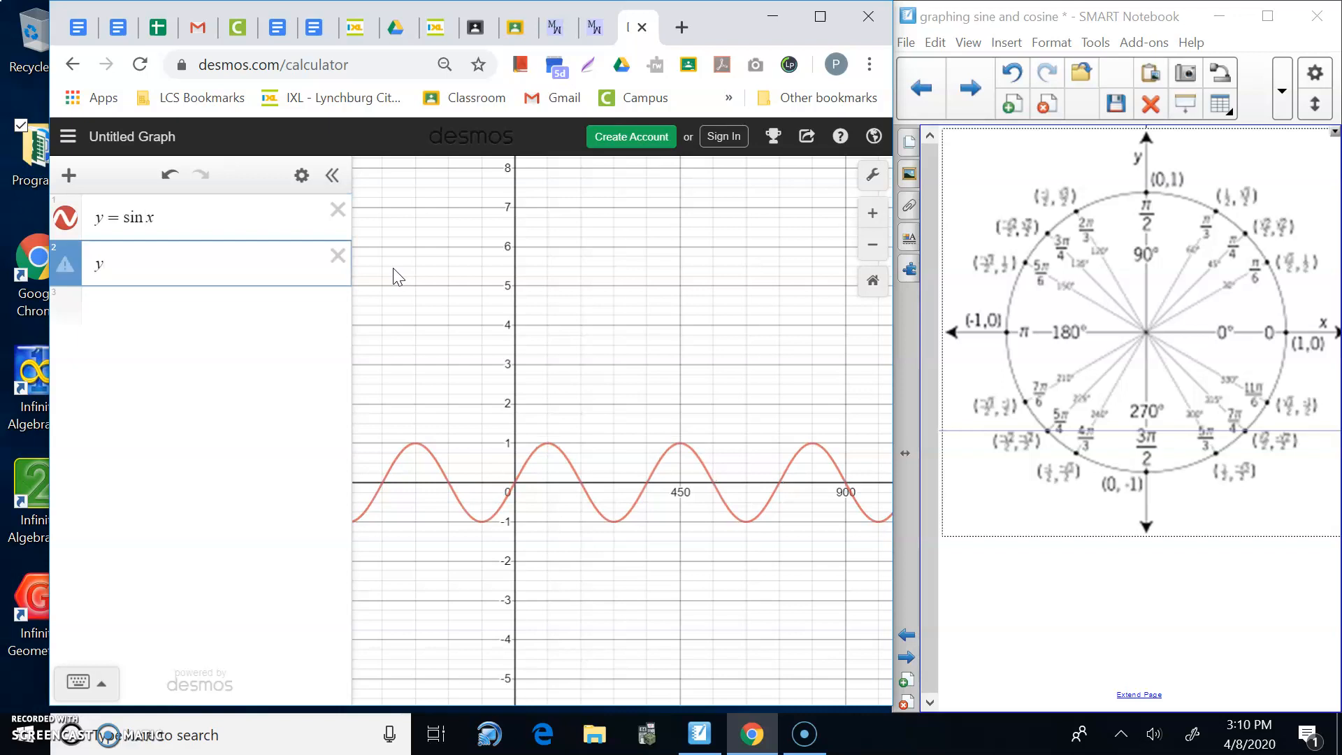
pyautogui.write('cosx')
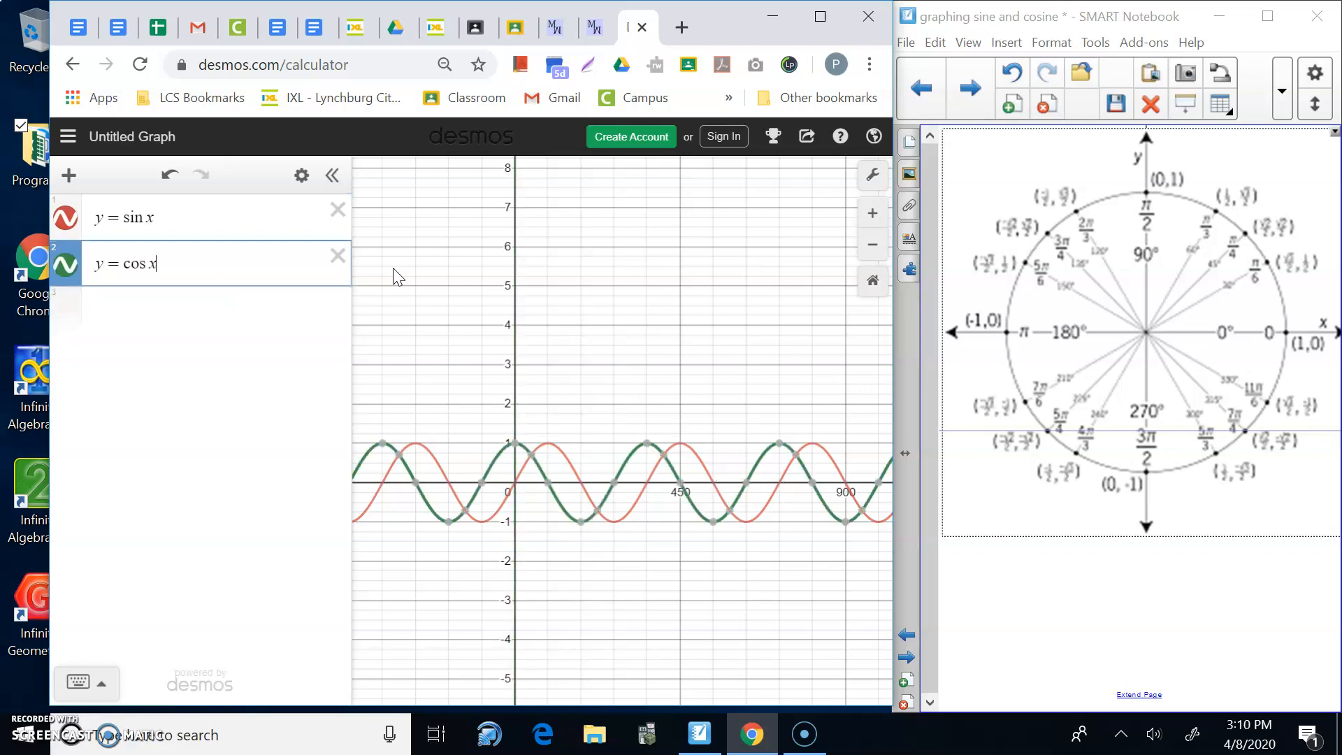
# Maximize the browser and return to the Desmos graphing calculator tab.
pyautogui.click(822, 15)
pyautogui.click(825, 20)
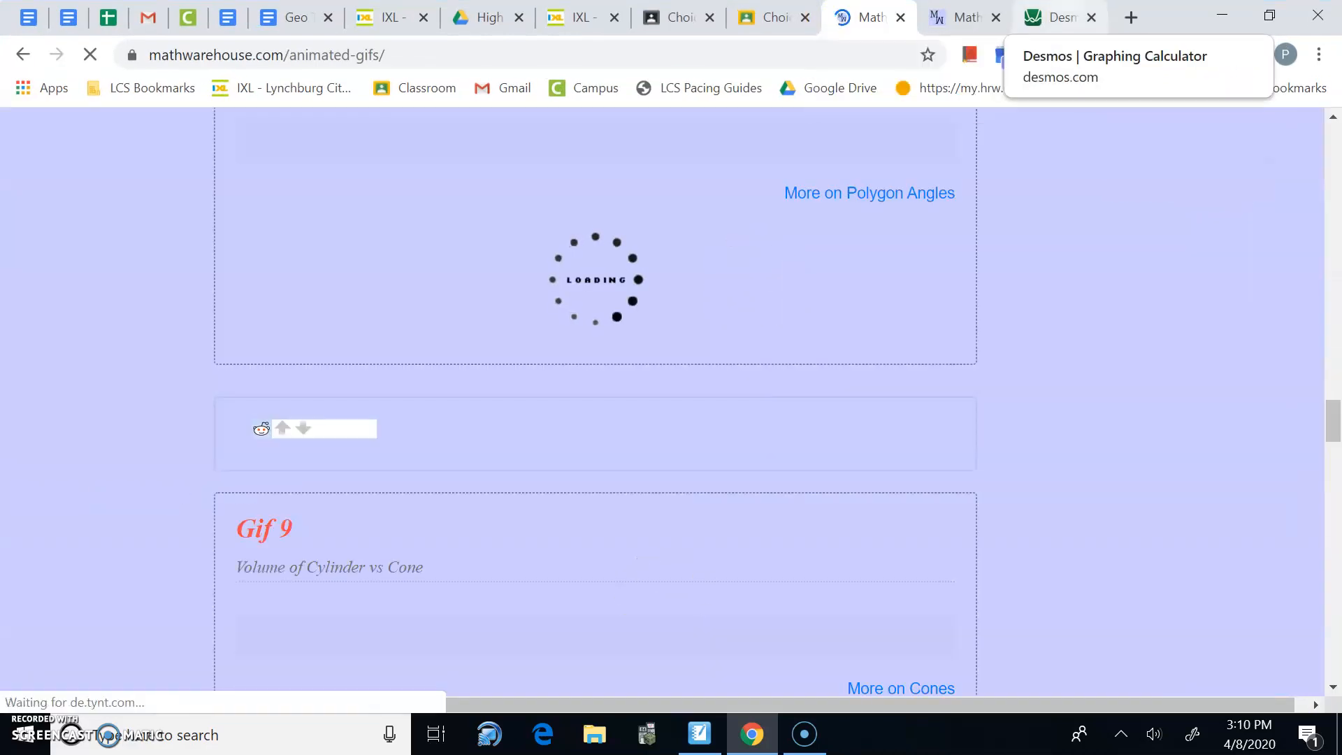
pyautogui.click(1059, 16)
pyautogui.moveTo(691, 451)
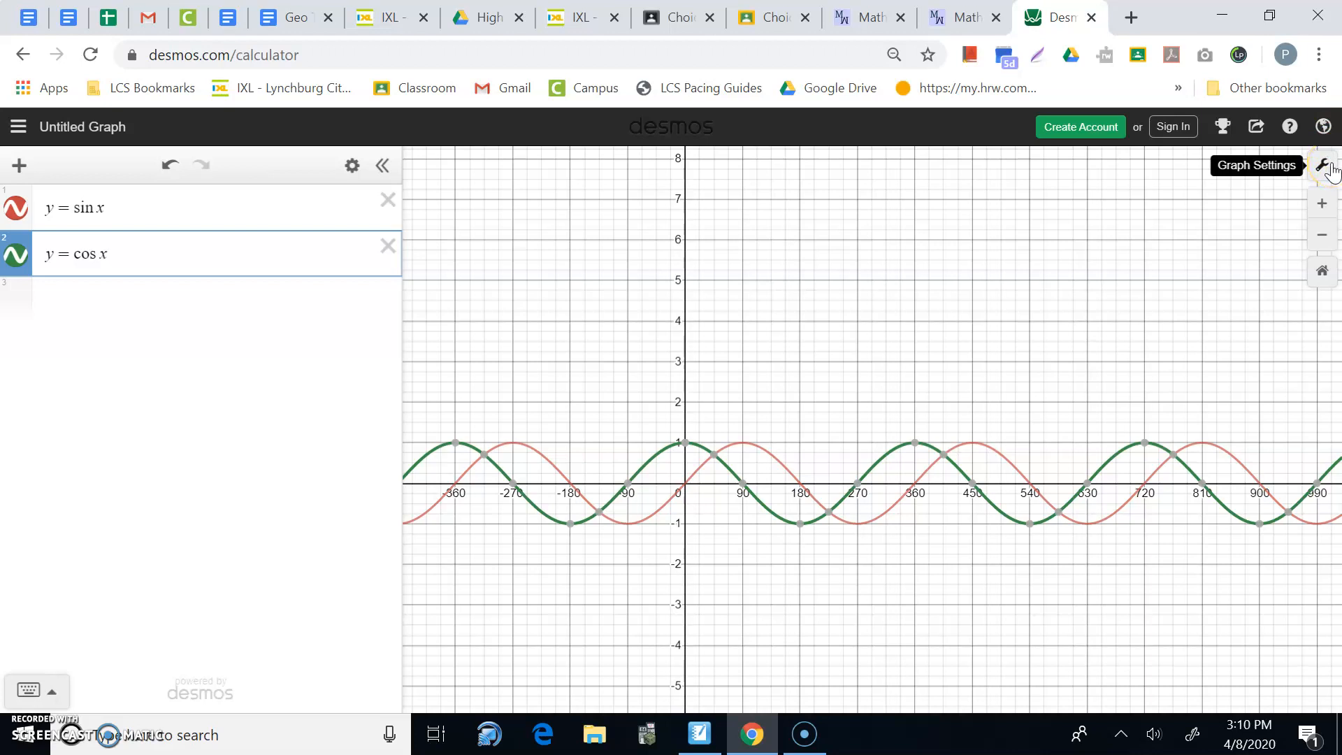
# Set the Graph Settings y-axis range to -3 ≤ y ≤ 3.
pyautogui.click(1323, 166)
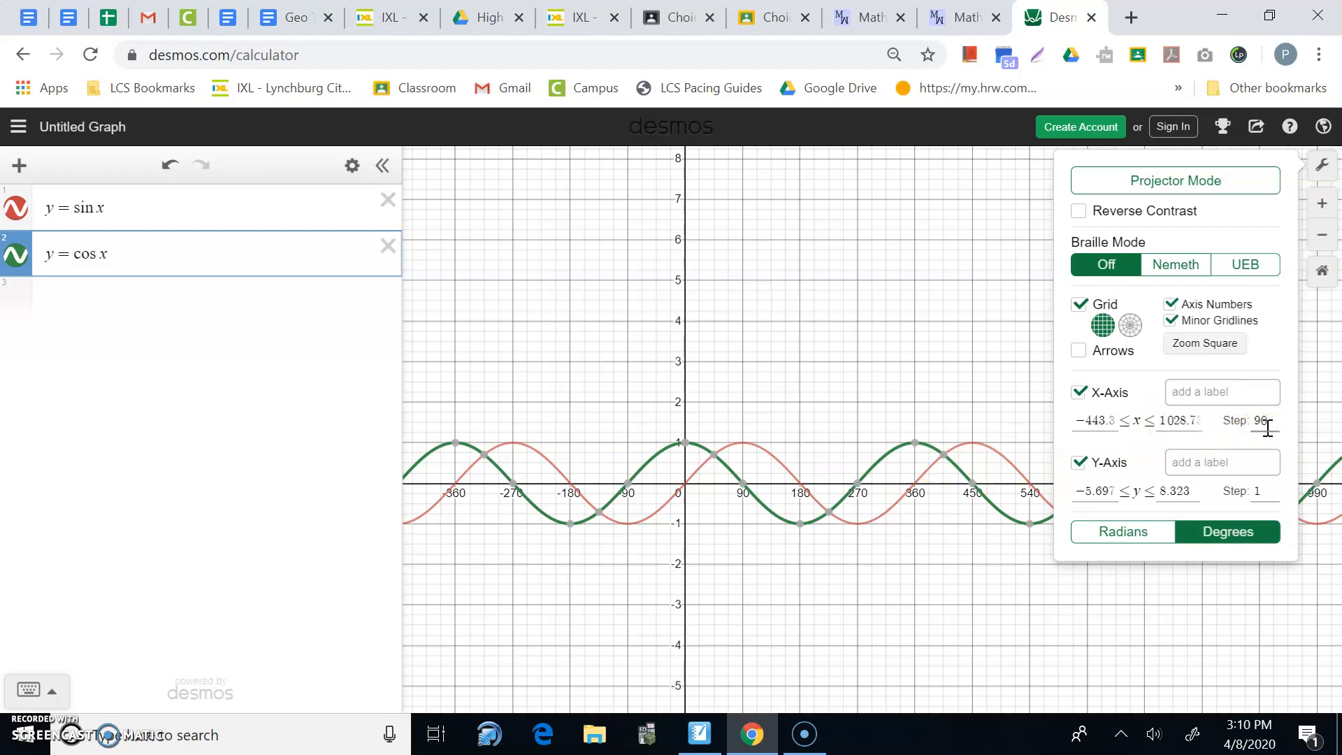
pyautogui.click(1113, 492)
pyautogui.press('BackSpace')
pyautogui.press('BackSpace')
pyautogui.press('BackSpace')
pyautogui.press('BackSpace')
pyautogui.press('BackSpace')
pyautogui.press('BackSpace')
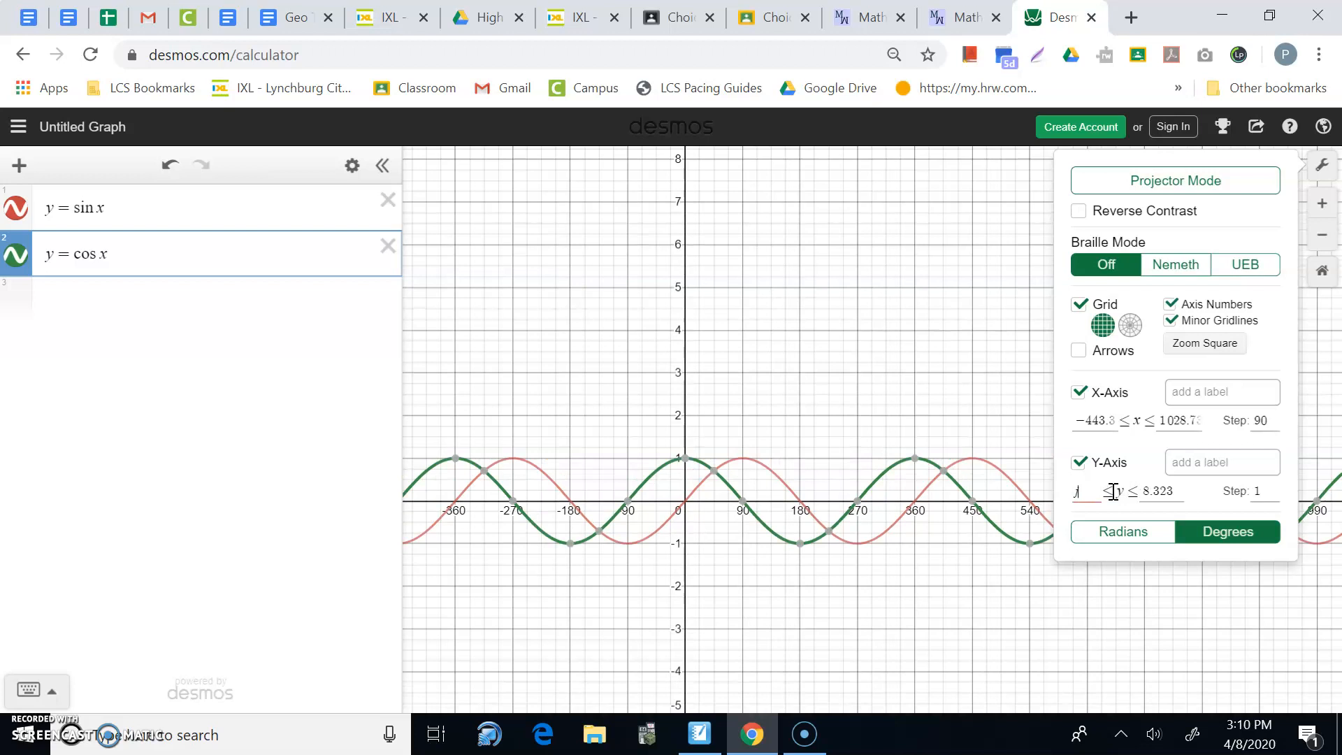
pyautogui.write('-3')
pyautogui.press('Tab')
pyautogui.write('3')
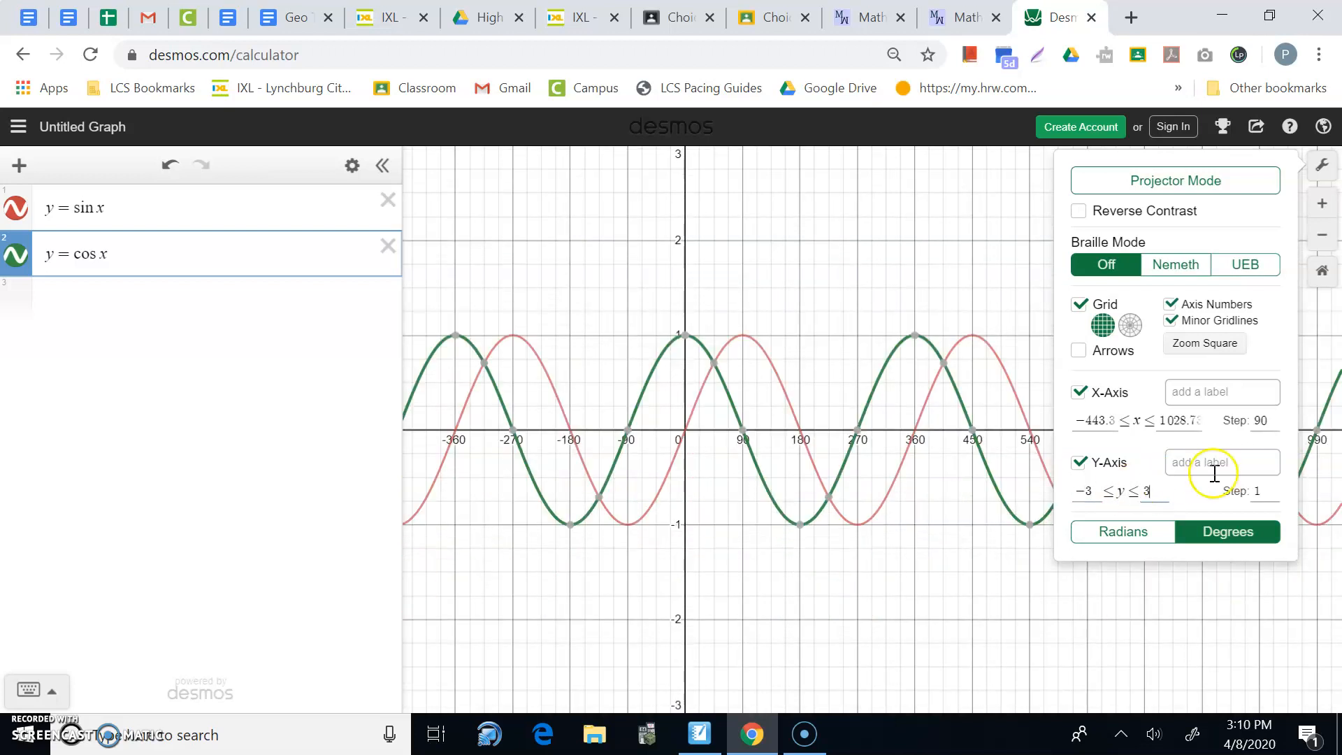
pyautogui.moveTo(716, 364)
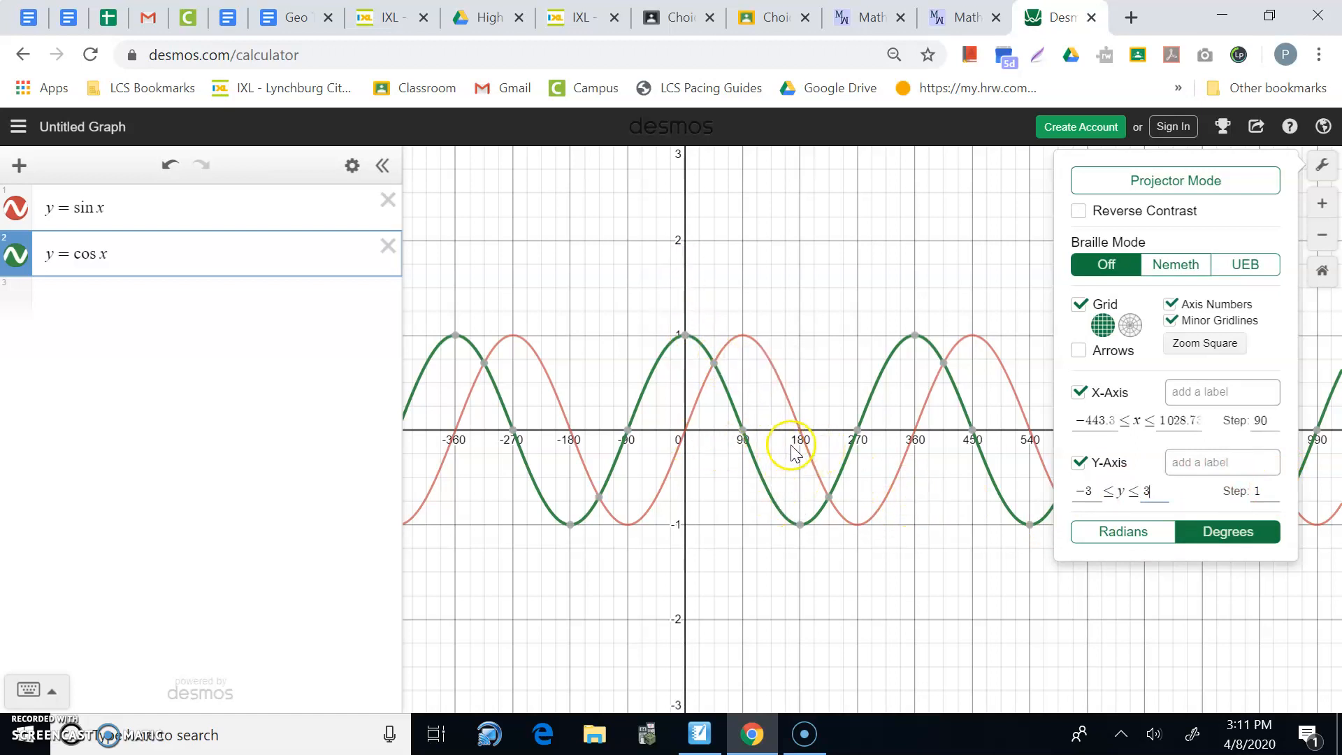
# Delete the y = cos x expression and switch the angle mode to radians.
pyautogui.click(387, 246)
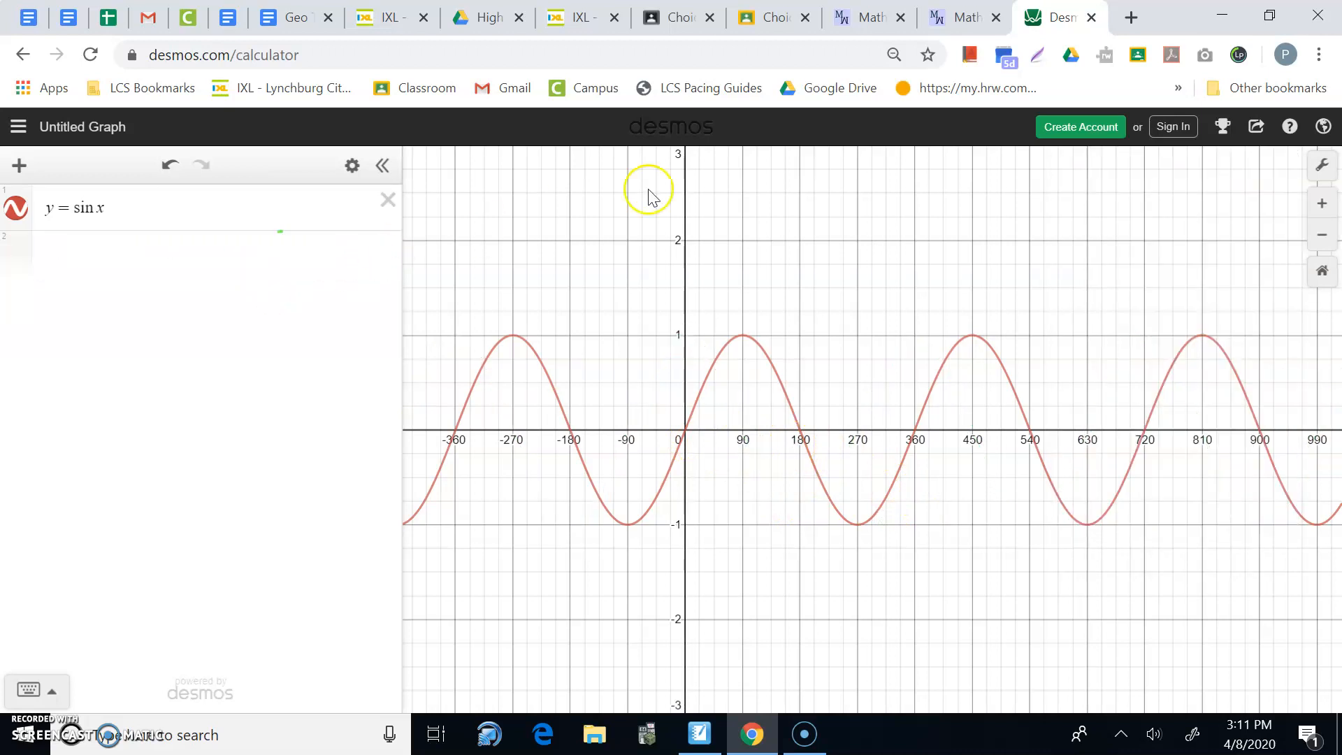
pyautogui.click(1324, 167)
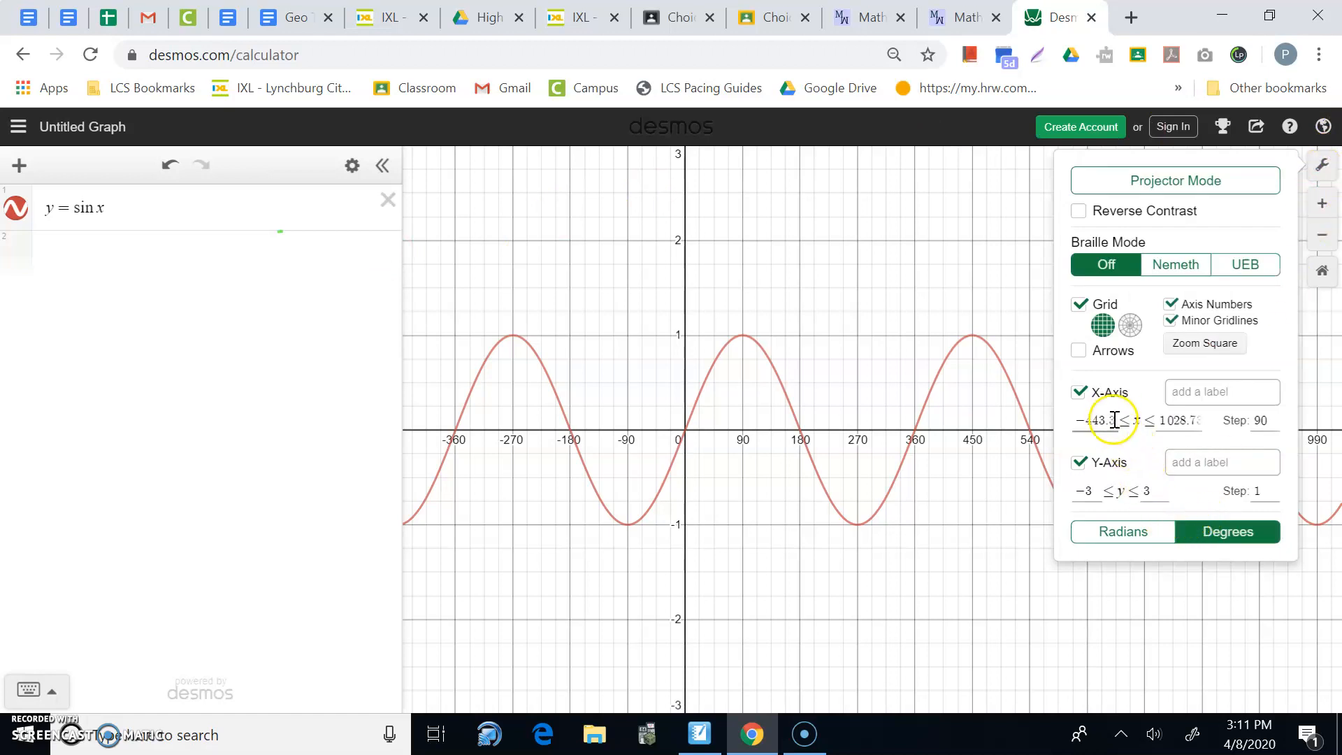
pyautogui.click(1131, 542)
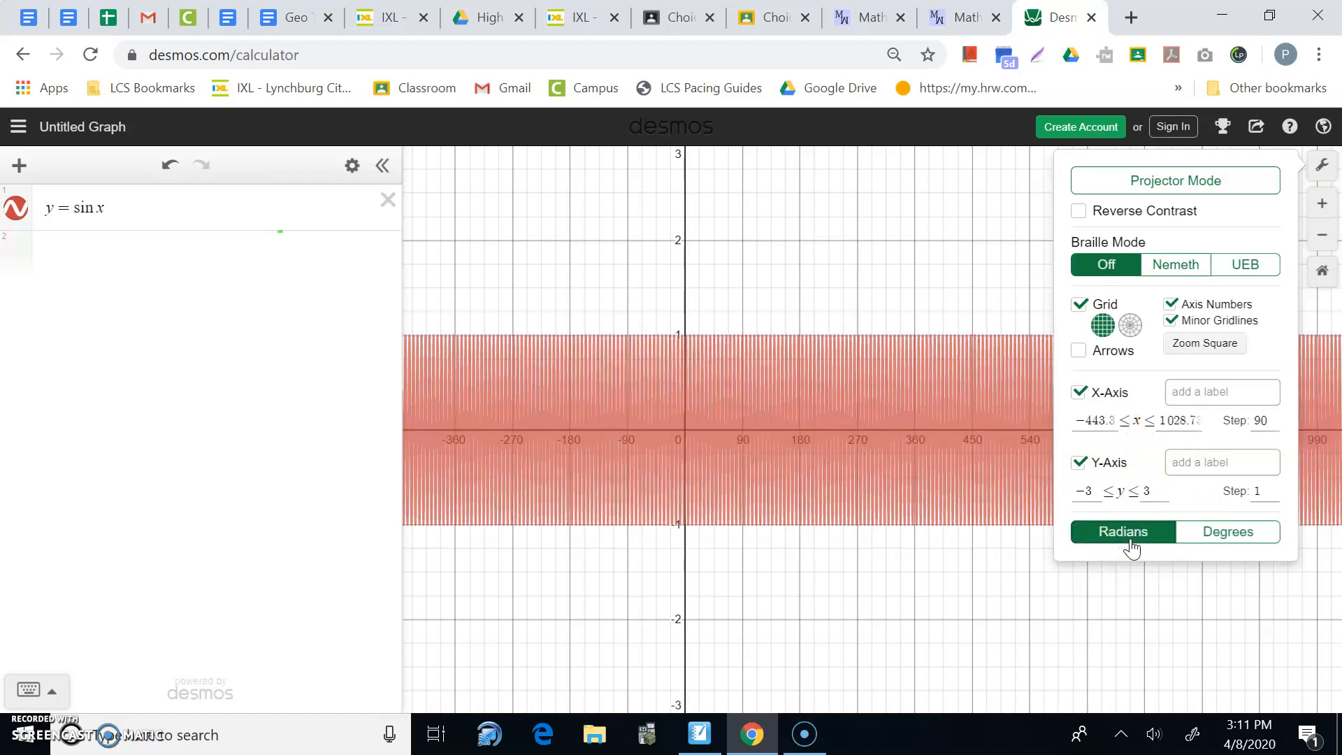
# Set the x-axis range to -5 ≤ x ≤ 10.
pyautogui.moveTo(1118, 420); pyautogui.dragTo(1069, 422)
pyautogui.write('93')
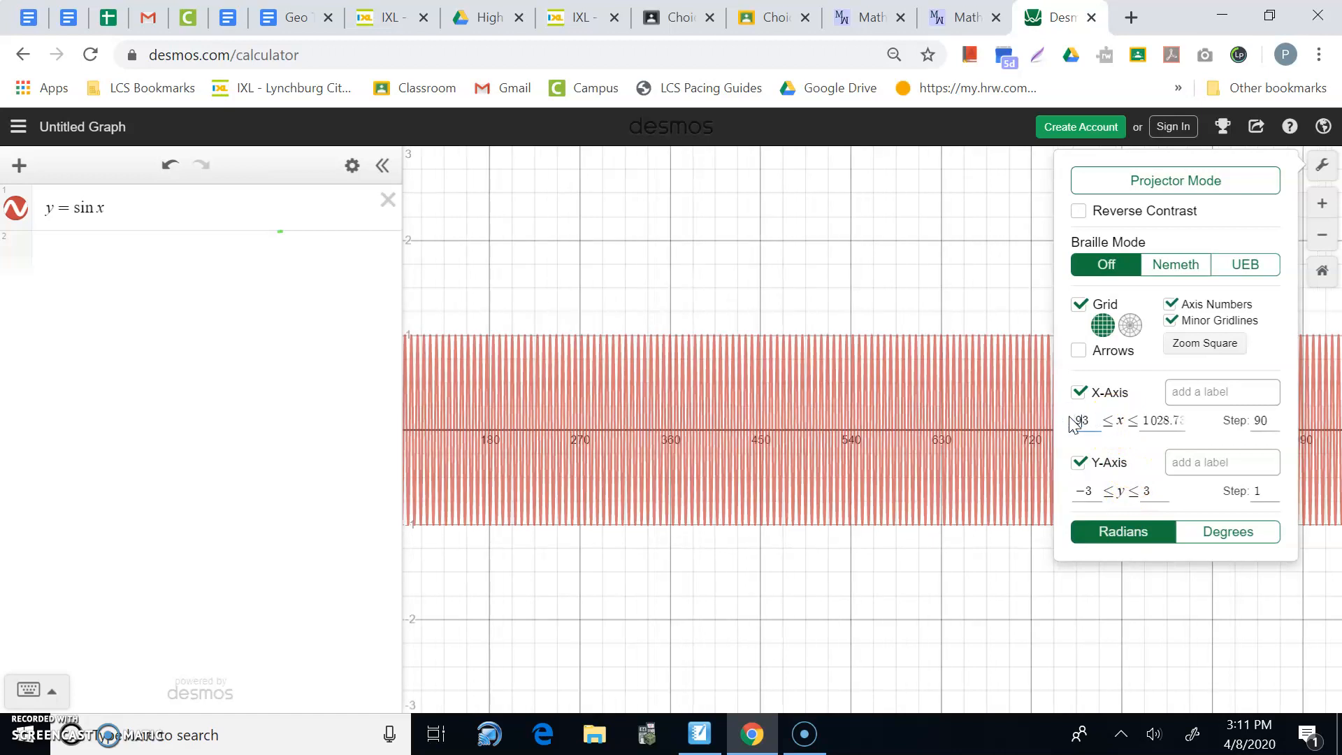
pyautogui.press('BackSpace')
pyautogui.press('BackSpace')
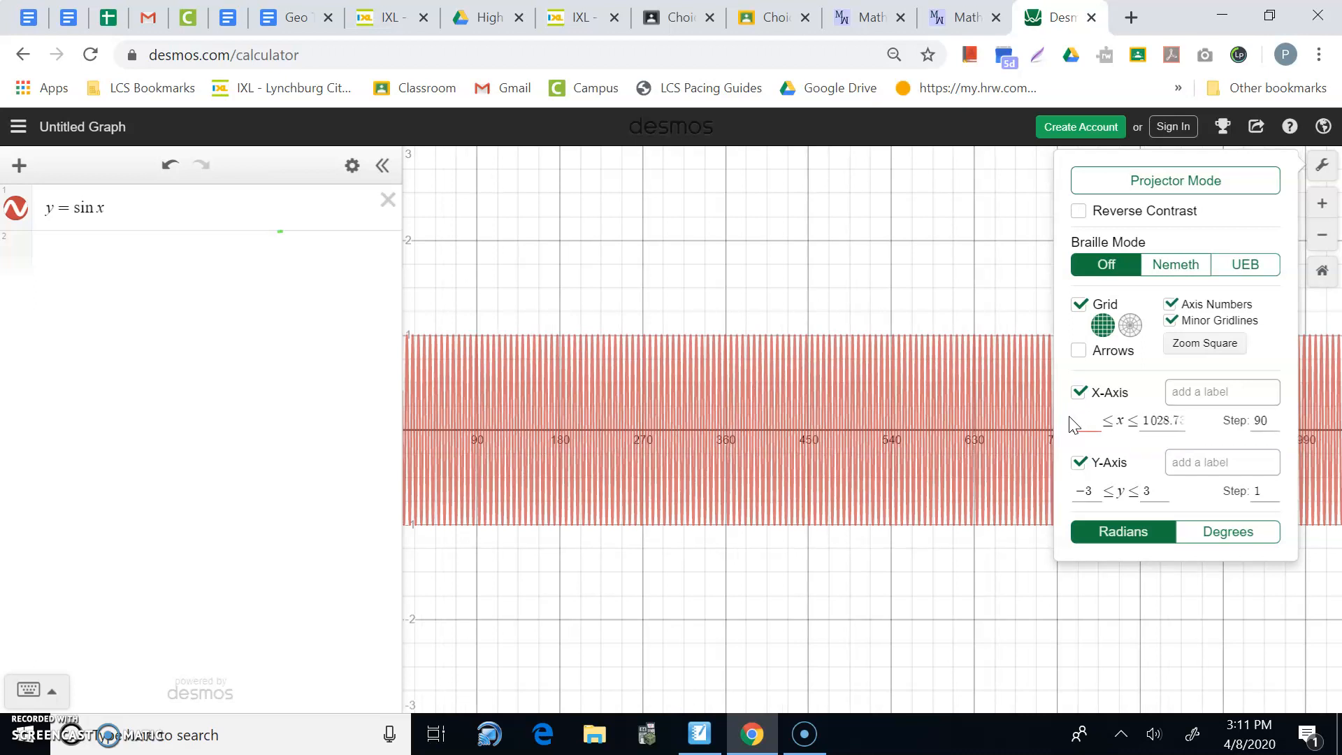
pyautogui.write('-5')
pyautogui.press('Tab')
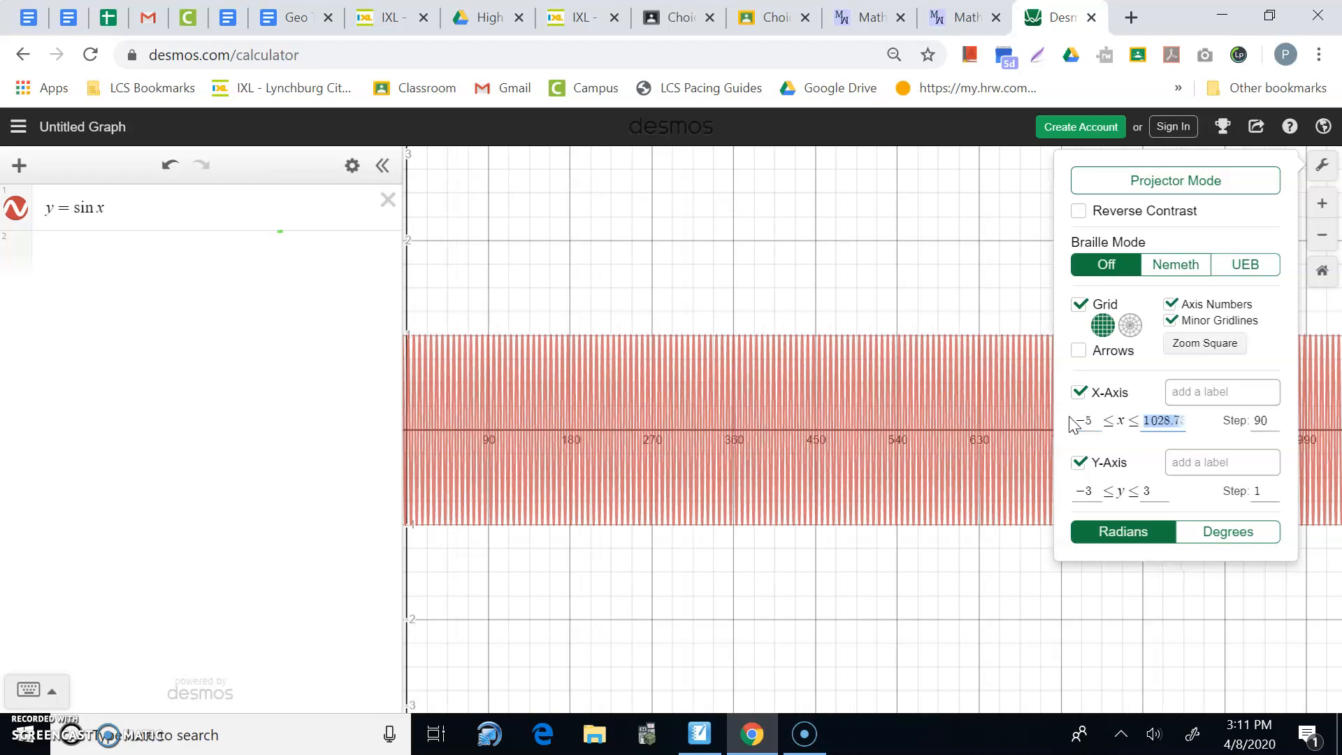
pyautogui.write('10')
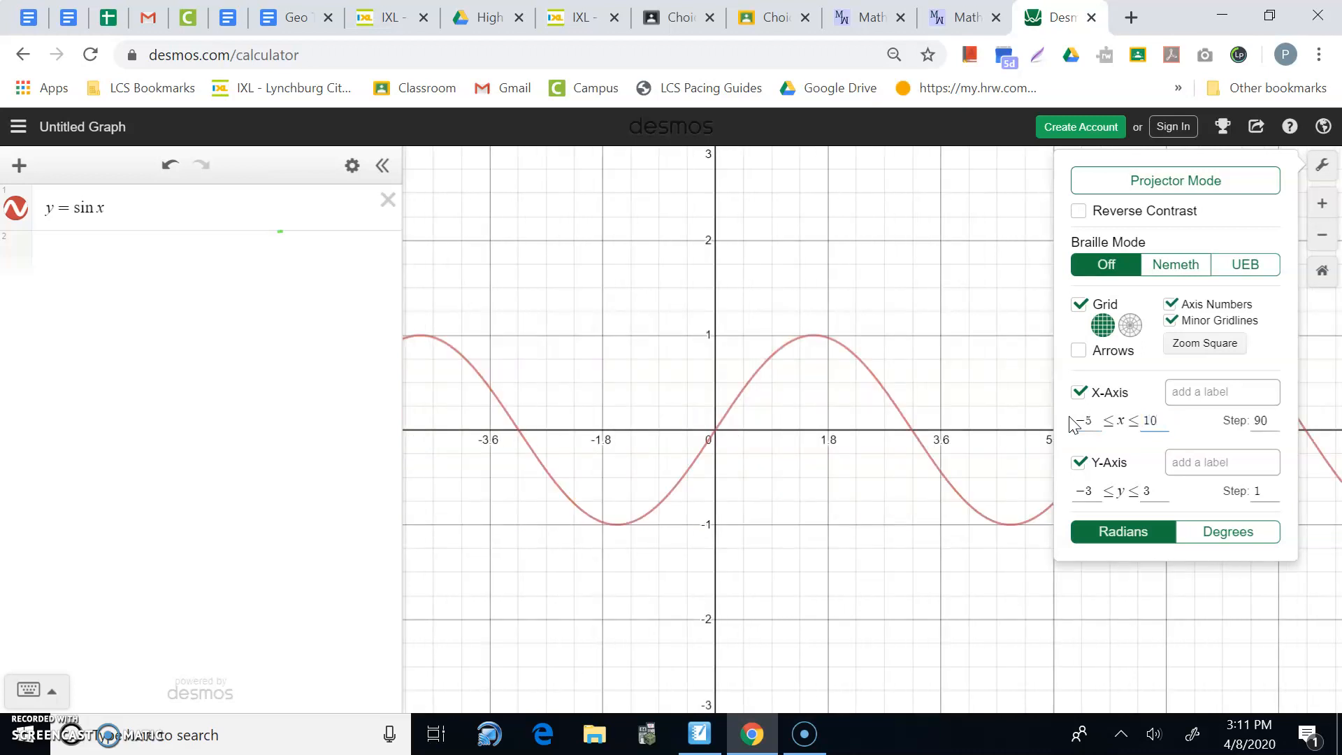
# Pin labels at (π/2, 1), (π, 0), (3π/2, −1) and (2π, 0) on the sine curve.
pyautogui.click(716, 433)
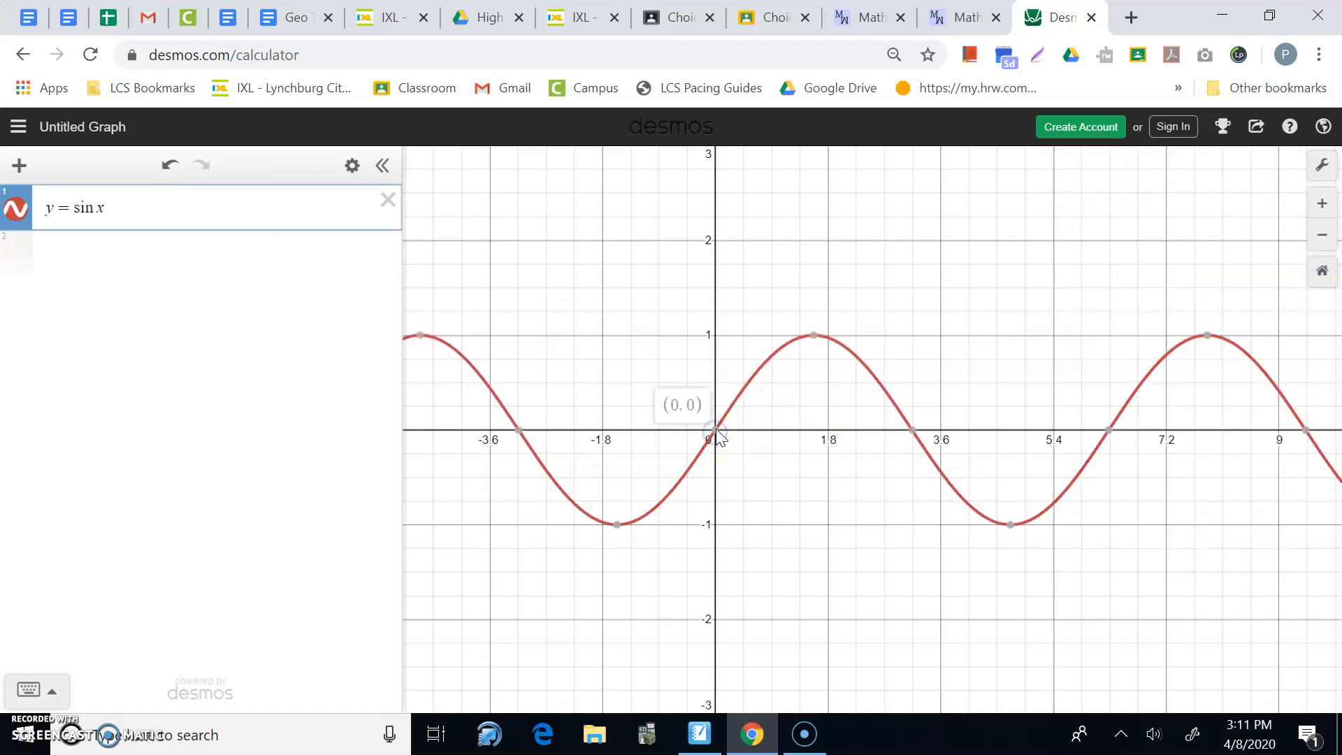
pyautogui.click(813, 336)
pyautogui.click(912, 431)
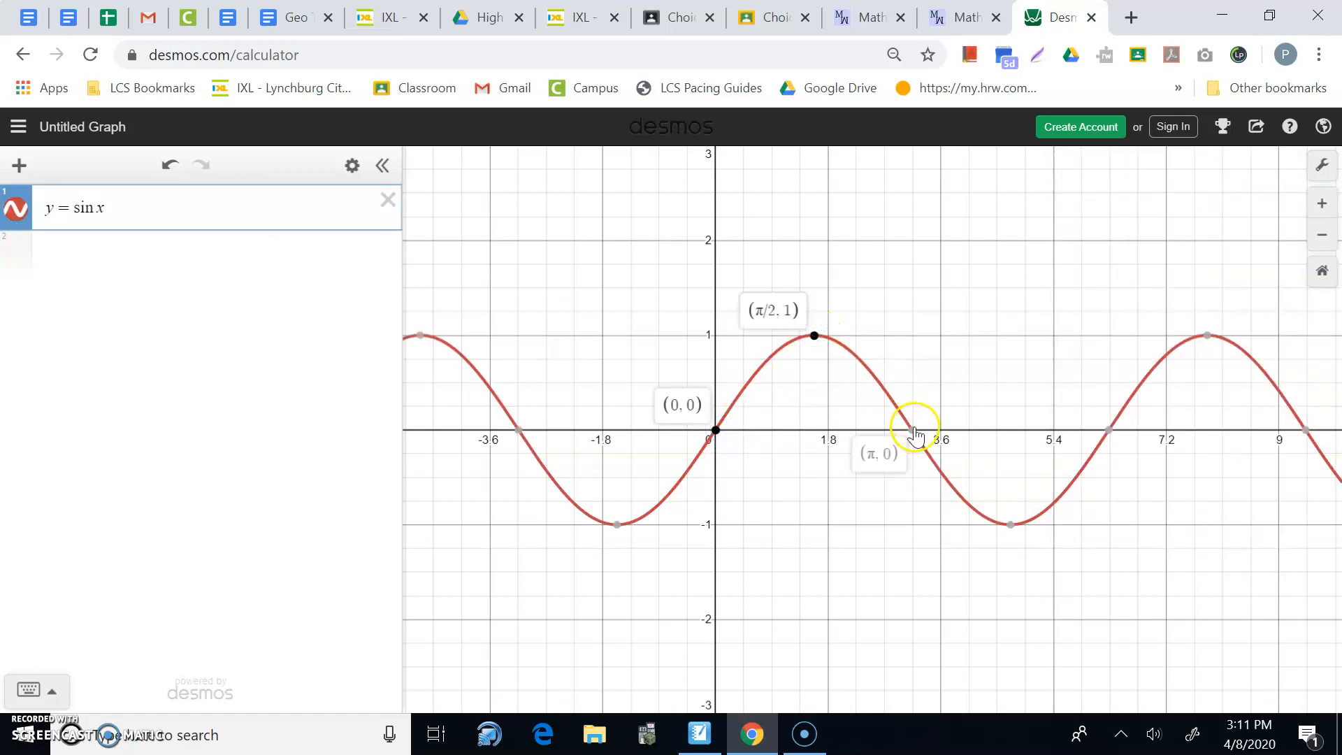
pyautogui.click(1011, 525)
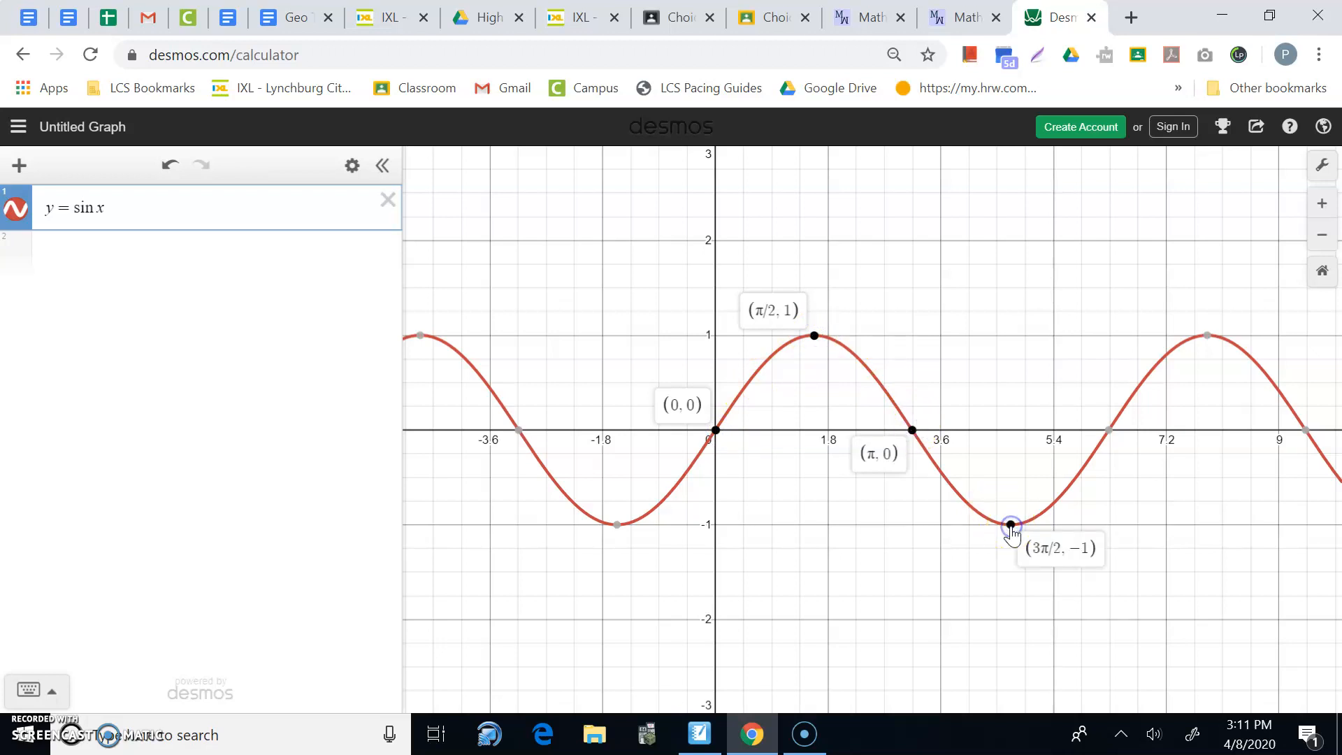
pyautogui.click(1110, 431)
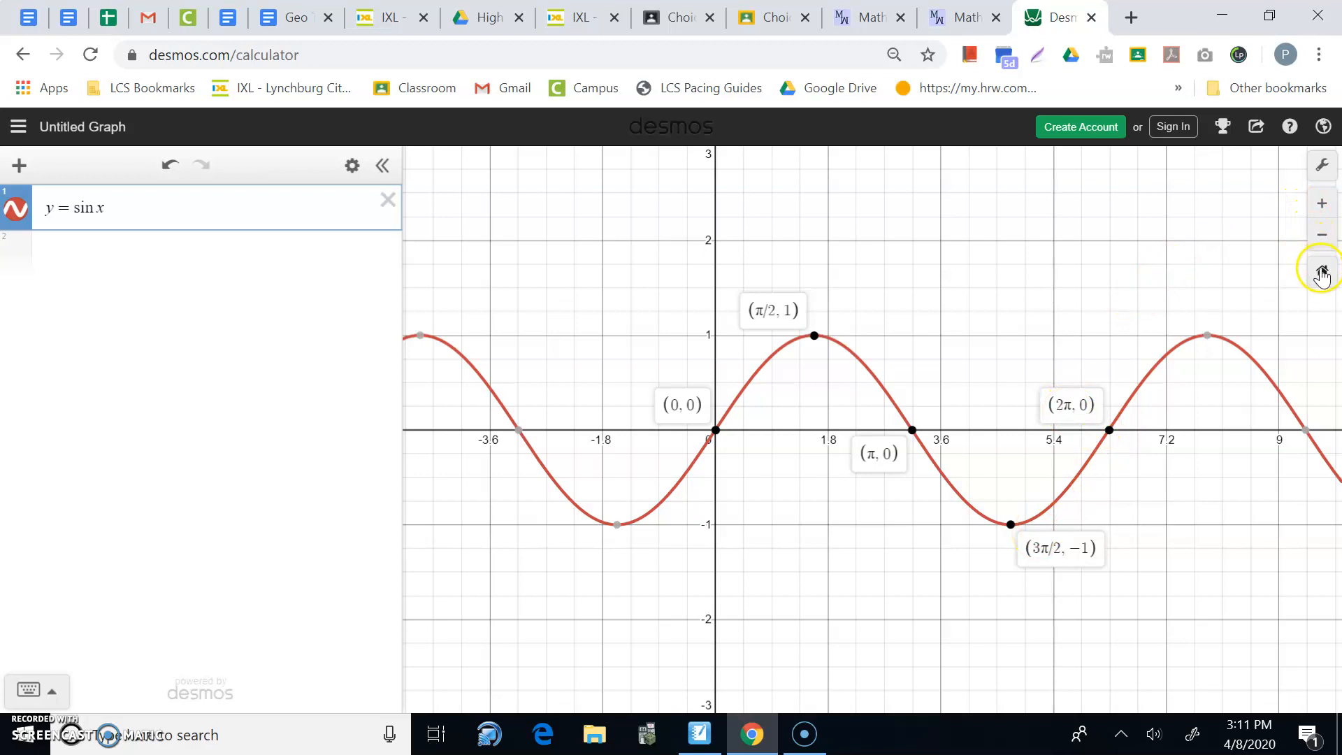
pyautogui.click(1323, 168)
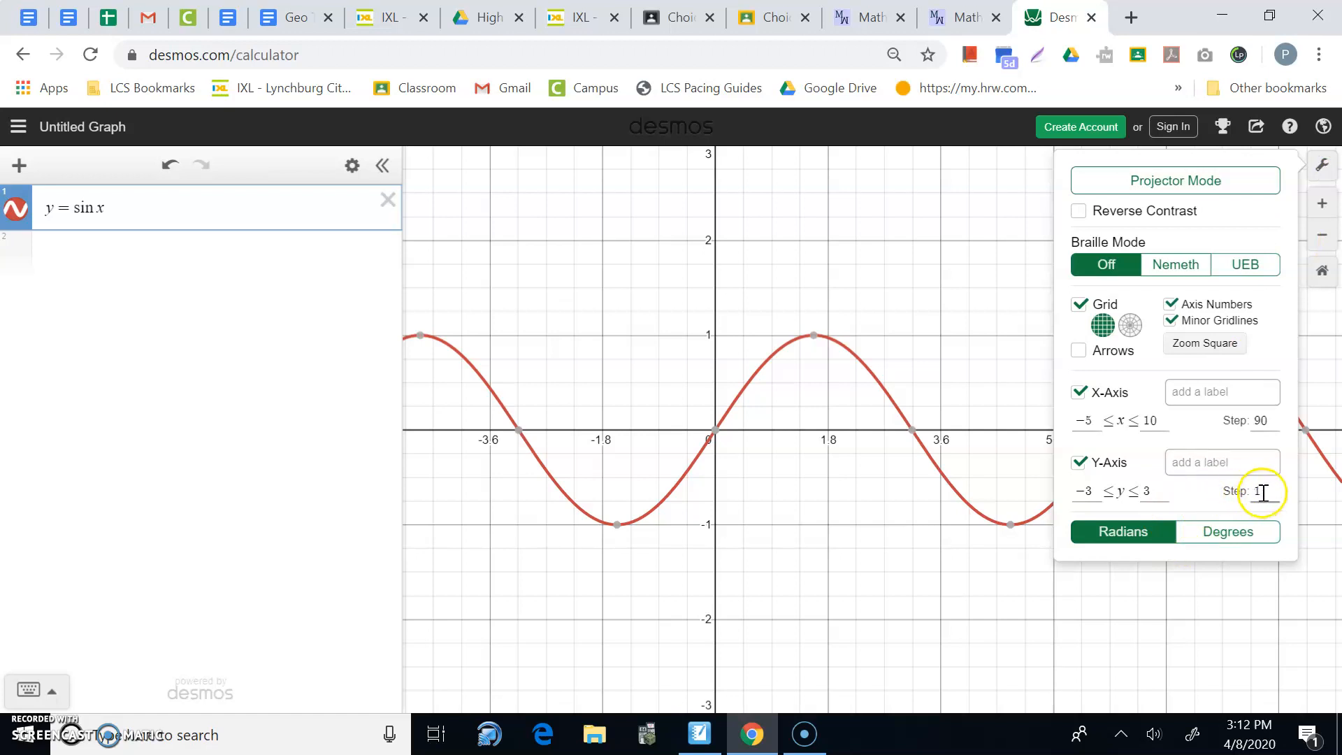
# Change the x-axis step from 90 to pi/2, then select the sine curve.
pyautogui.click(1273, 423)
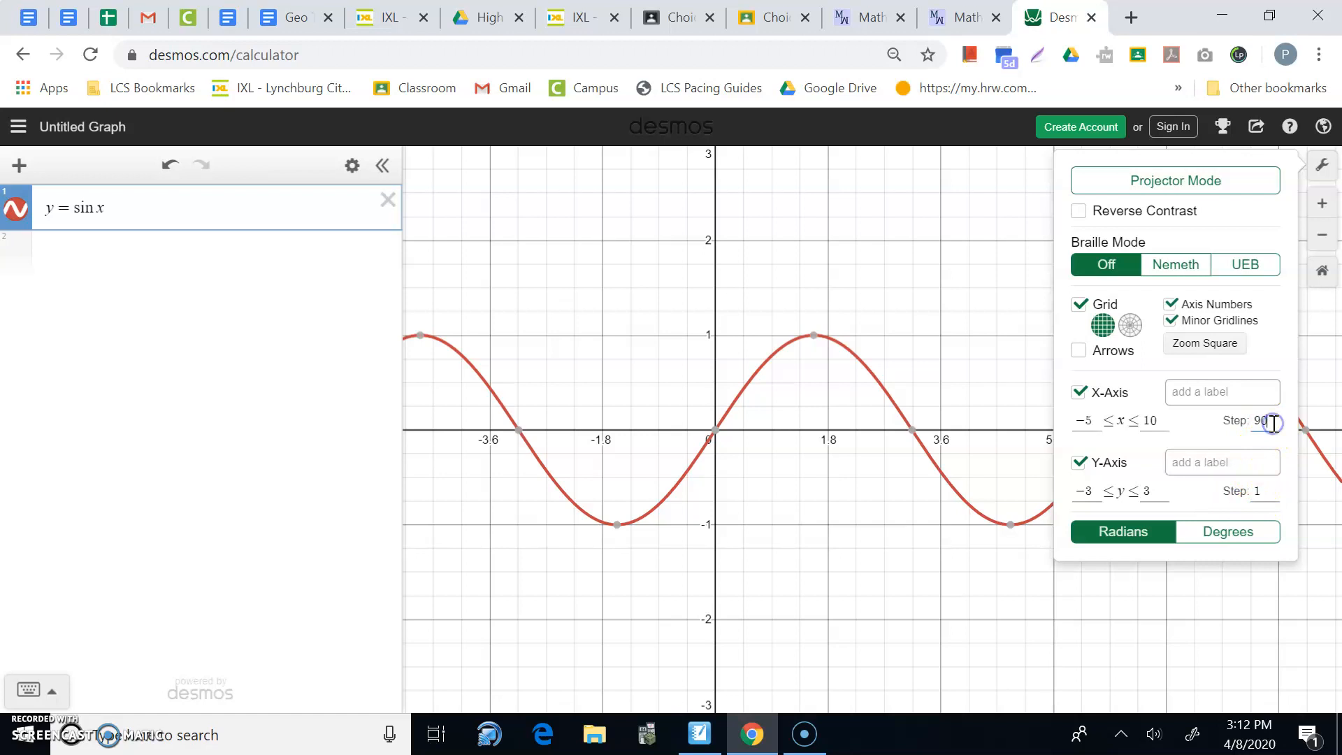
pyautogui.press('BackSpace')
pyautogui.press('BackSpace')
pyautogui.write('pi')
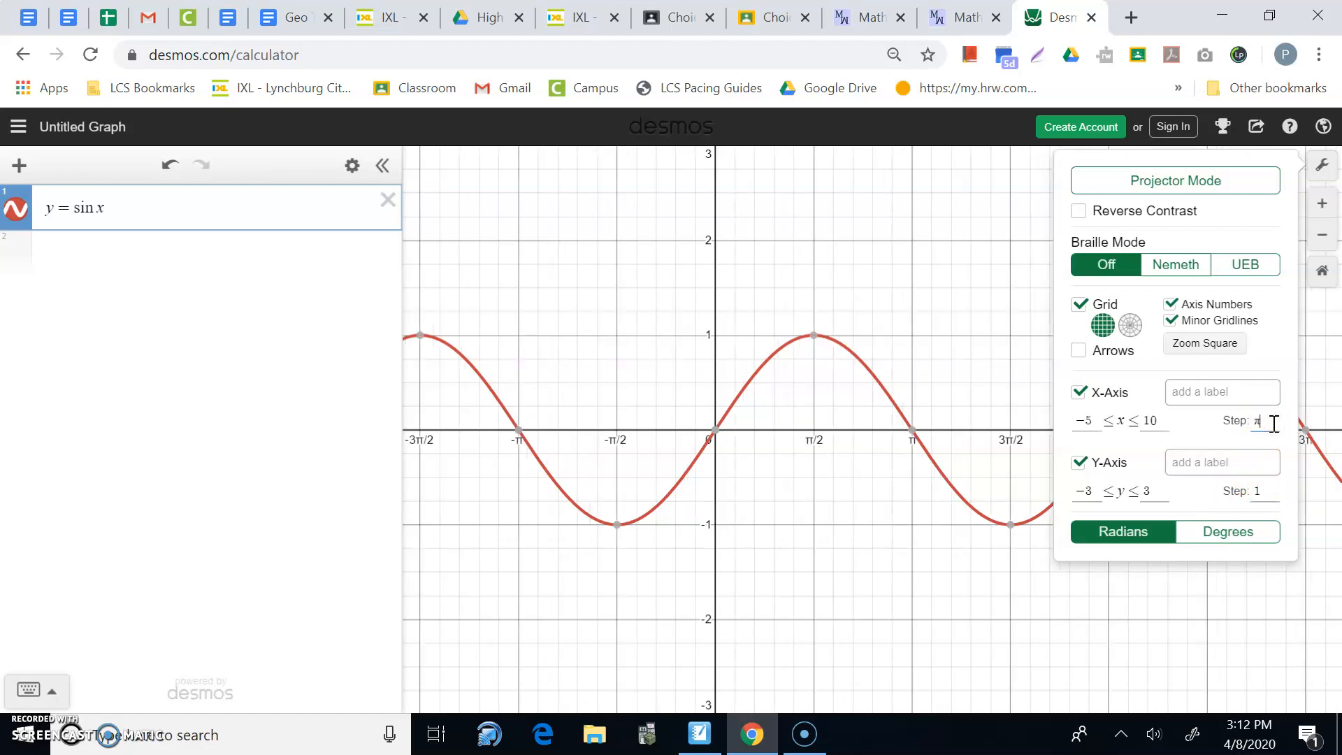
pyautogui.write('/2')
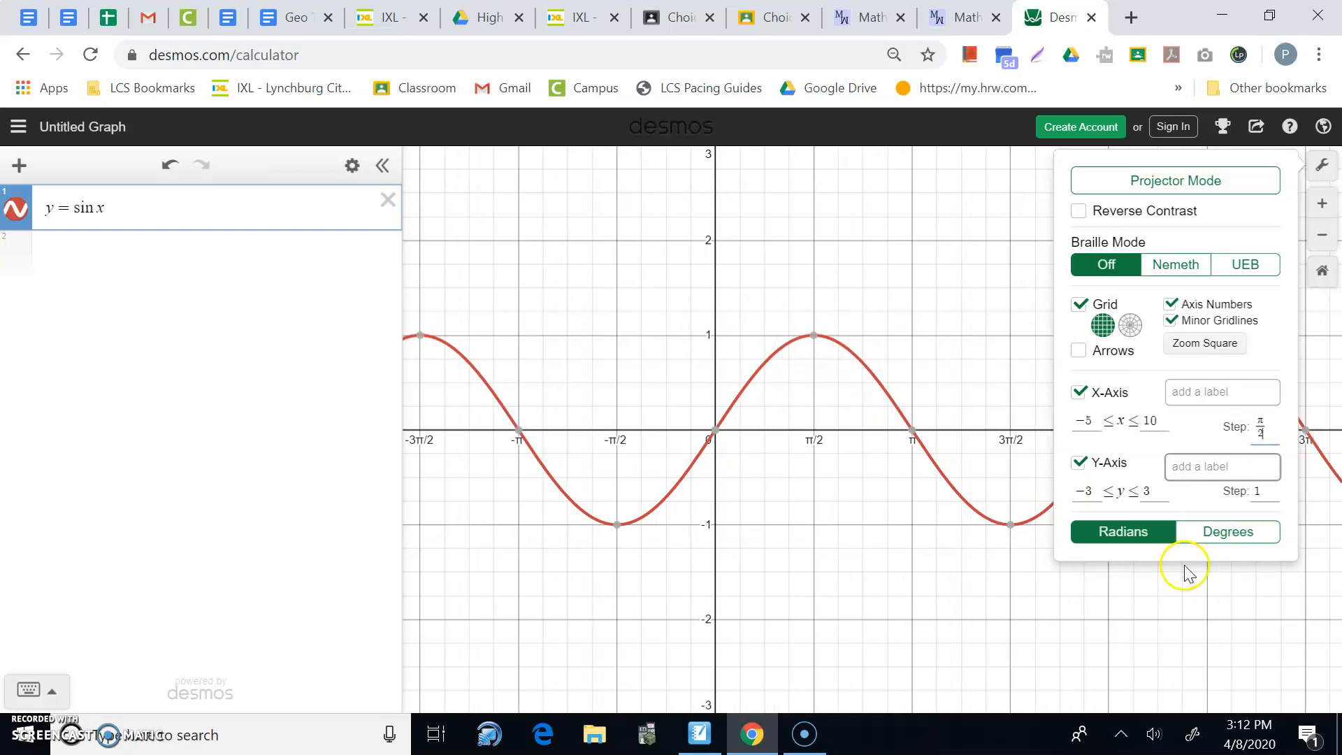
pyautogui.click(1078, 598)
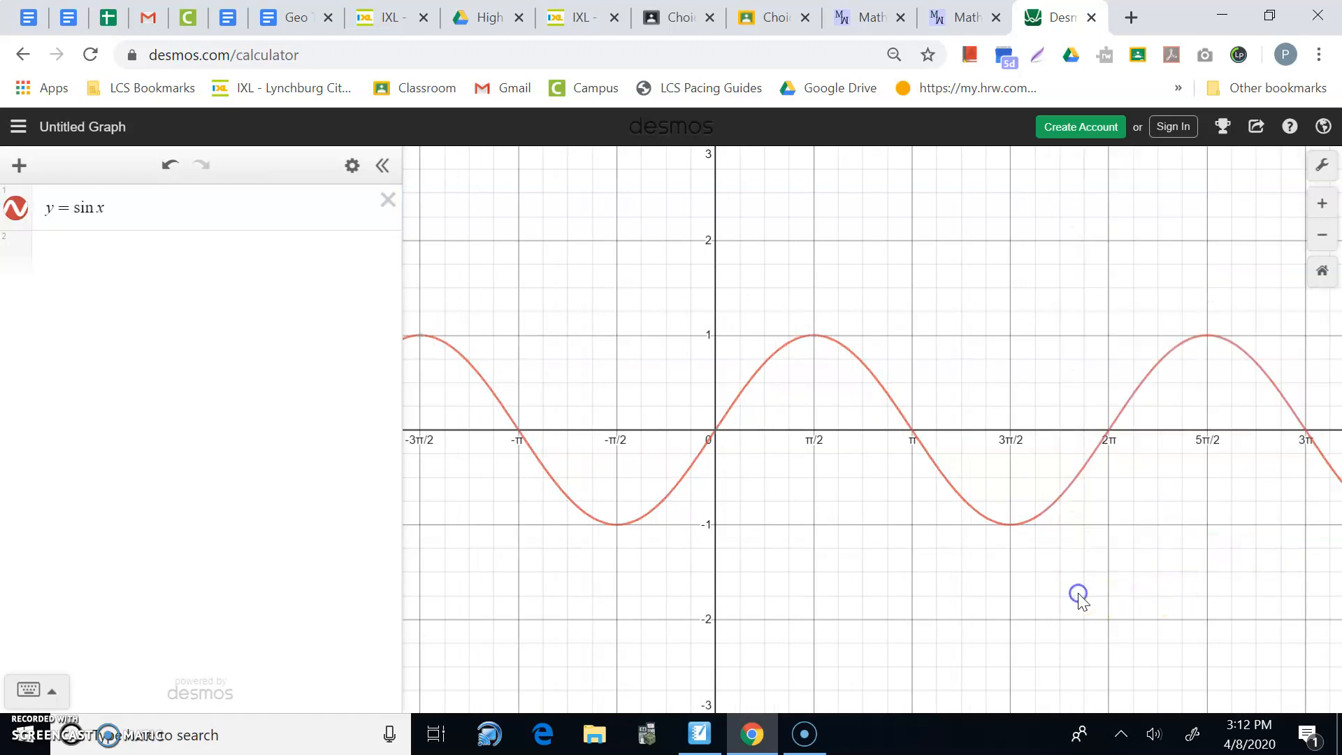
pyautogui.click(814, 337)
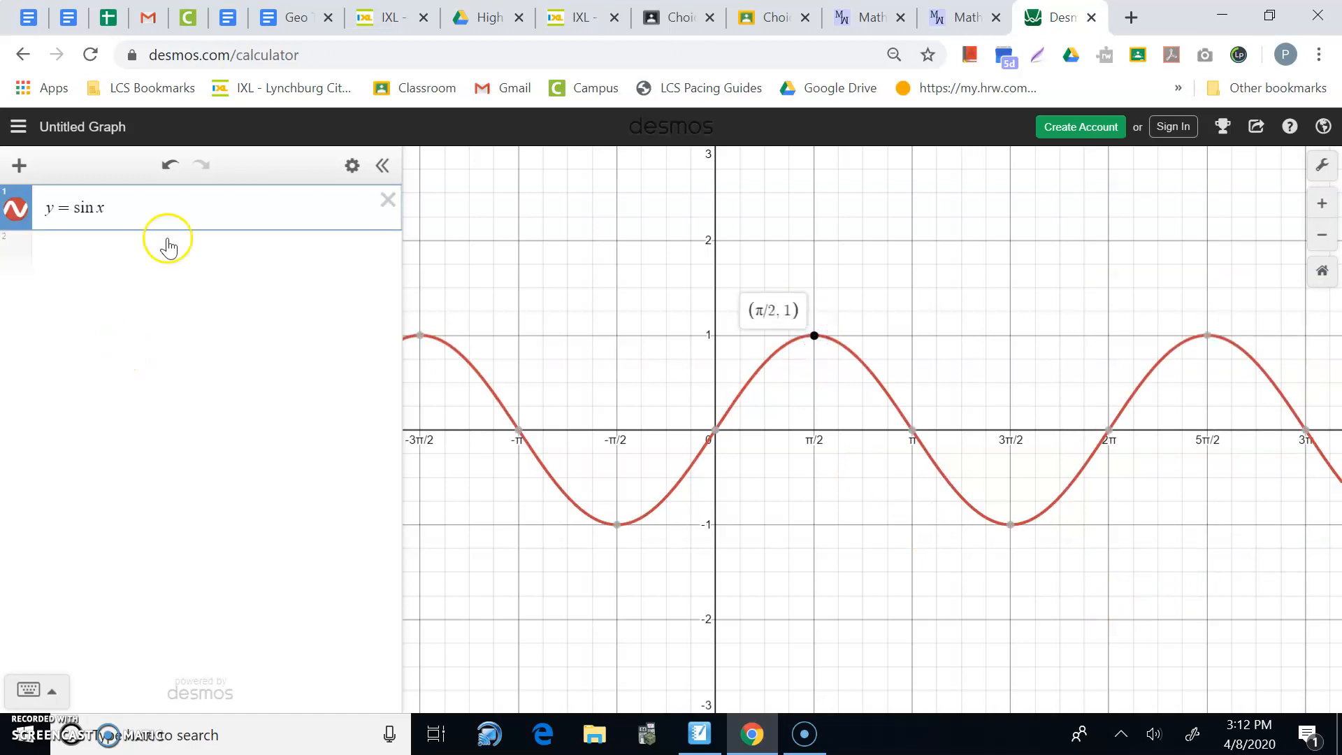